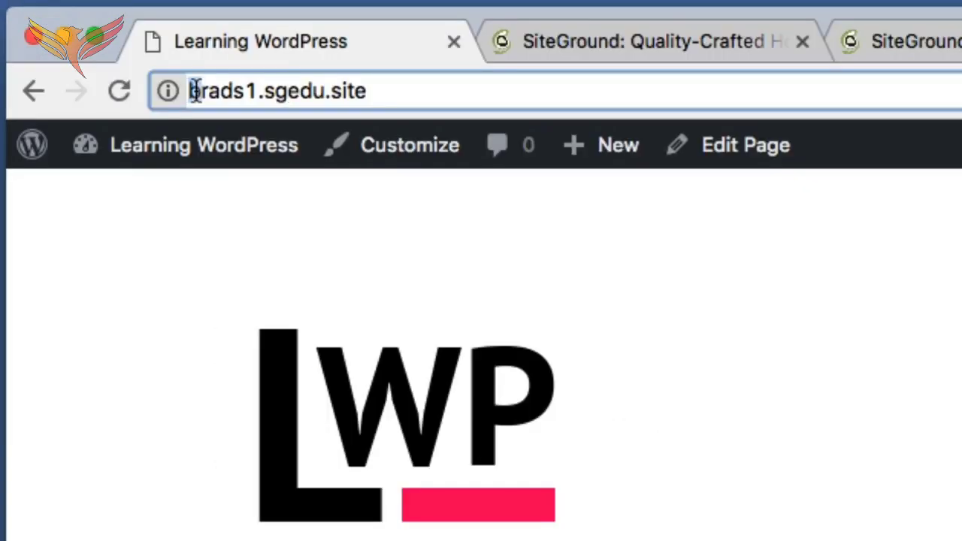
Step: Examine the parts of the existing WordPress site's web address, brads1.sgedu.site
{"action": "left_click_drag", "start_coordinate": [77, 36], "coordinate": [94, 38]}
{"action": "left_click_drag", "start_coordinate": [232, 96], "coordinate": [269, 92]}
{"action": "left_click", "coordinate": [266, 93]}
{"action": "double_click", "coordinate": [268, 93]}
{"action": "left_click", "coordinate": [369, 90]}
{"action": "double_click", "coordinate": [370, 90]}
{"action": "left_click", "coordinate": [384, 89]}
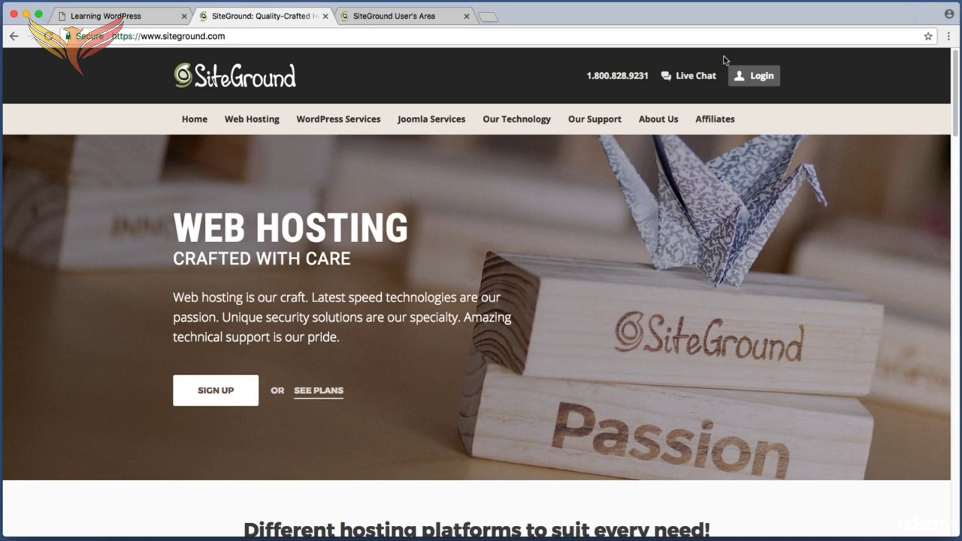
Step: Go from the SiteGround homepage to the user's area and open the My Accounts page
{"action": "key", "text": "super+shift+4"}
{"action": "left_click_drag", "start_coordinate": [723, 57], "coordinate": [786, 97]}
{"action": "key", "text": "ctrl+Tab"}
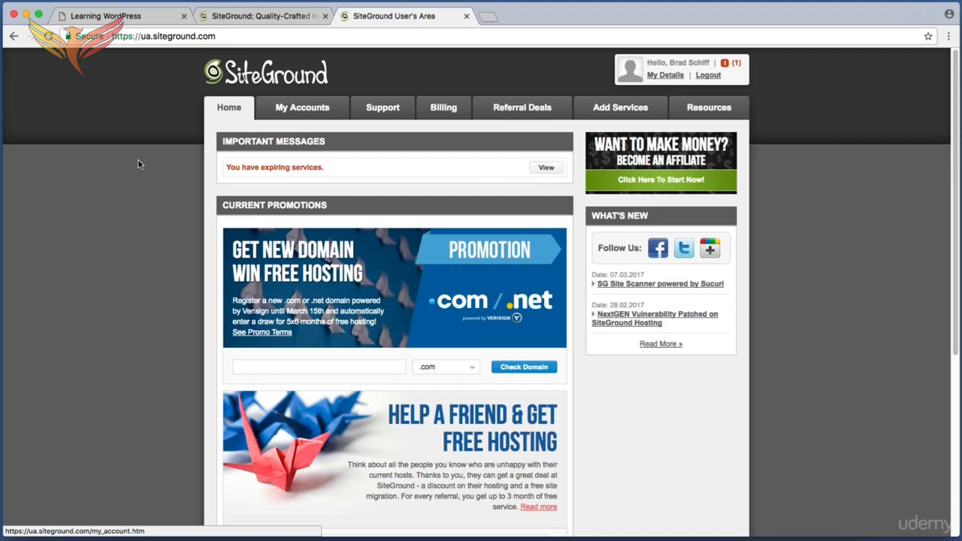
{"action": "key", "text": "super+shift+4"}
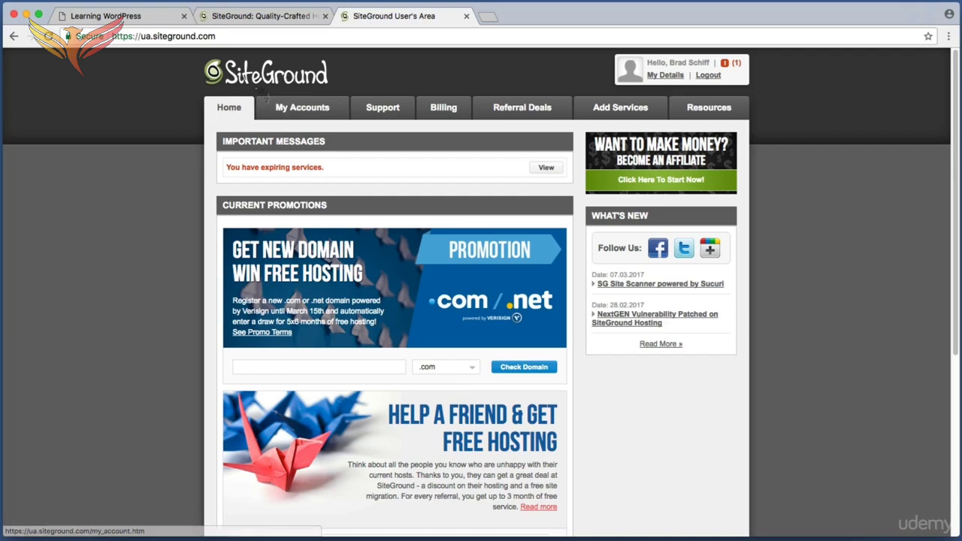
{"action": "left_click_drag", "start_coordinate": [255, 89], "coordinate": [429, 155]}
{"action": "left_click", "coordinate": [301, 107]}
Step: Review the hosting account's renewal and upgrade options, then open the Add Services page
{"action": "key", "text": "super+shift+4"}
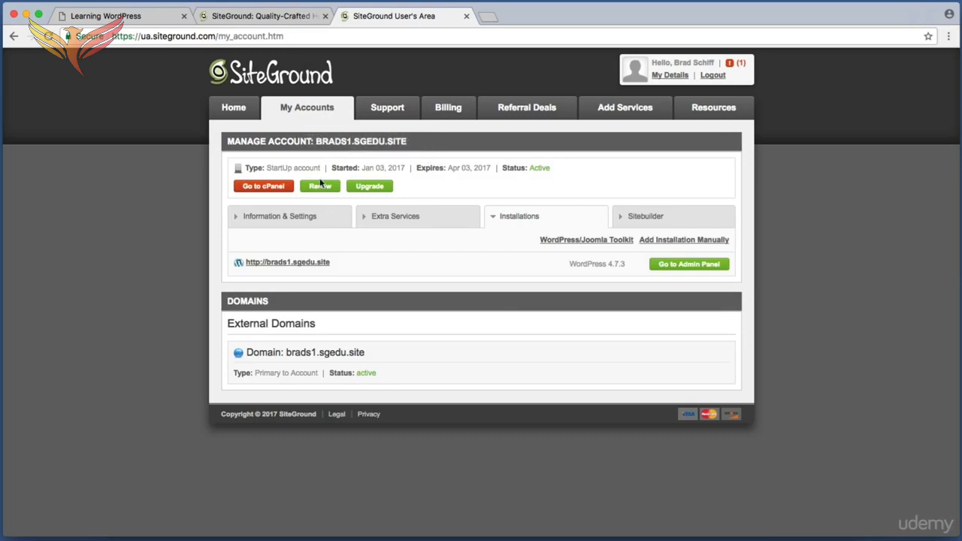
{"action": "key", "text": "super+shift+4"}
{"action": "left_click_drag", "start_coordinate": [303, 172], "coordinate": [418, 198]}
{"action": "key", "text": "super+shift+4"}
{"action": "left_click_drag", "start_coordinate": [574, 87], "coordinate": [674, 128]}
{"action": "left_click", "coordinate": [634, 111]}
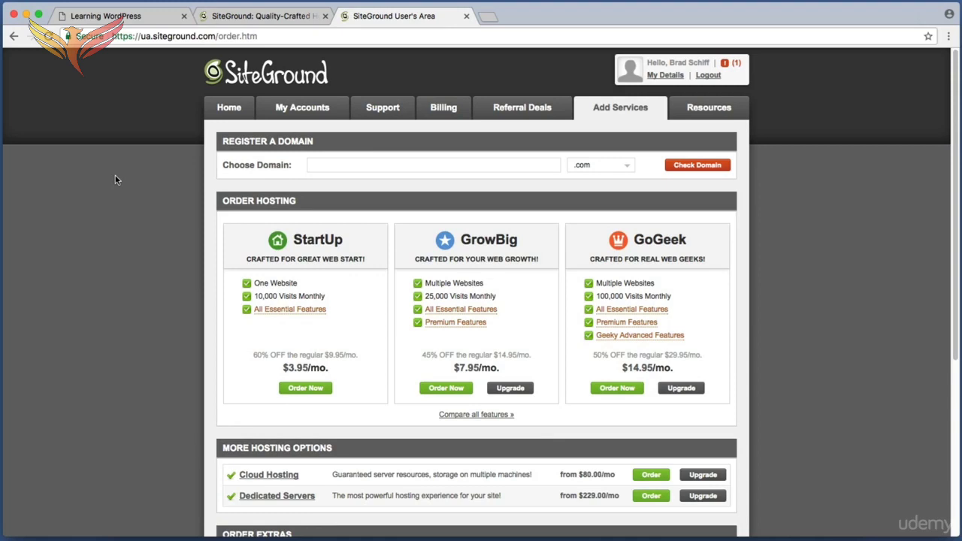
Step: Review the StartUp hosting plan and start an order for it
{"action": "key", "text": "super+shift+4"}
{"action": "left_click_drag", "start_coordinate": [571, 87], "coordinate": [669, 131]}
{"action": "key", "text": "super+shift+4"}
{"action": "left_click_drag", "start_coordinate": [224, 211], "coordinate": [393, 413]}
{"action": "left_click_drag", "start_coordinate": [261, 375], "coordinate": [347, 415]}
{"action": "left_click", "coordinate": [321, 393]}
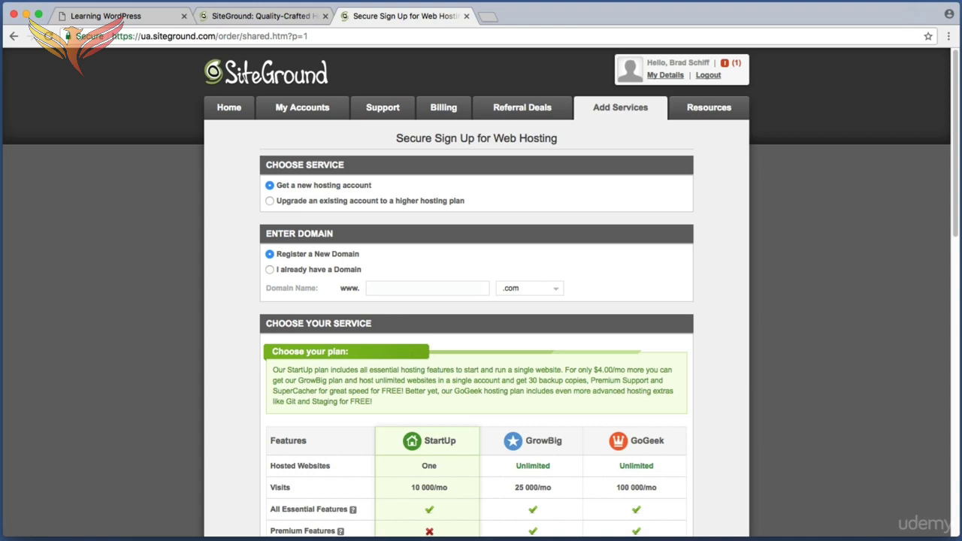
Step: Switch to Firefox to examine the new blog's address, brads2.sgedu.site, then return to the hosting sign-up page in Chrome
{"action": "key", "text": "super+Tab"}
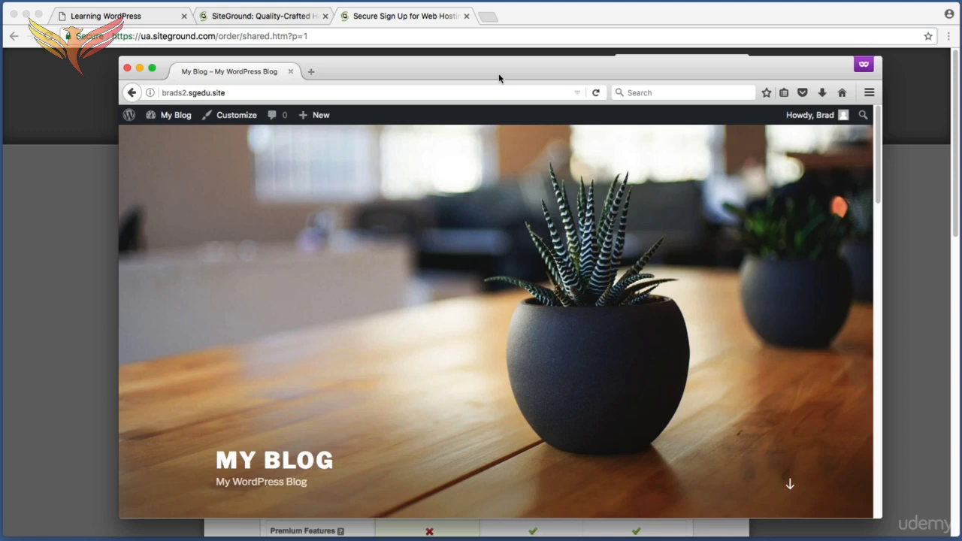
{"action": "left_click", "coordinate": [261, 92]}
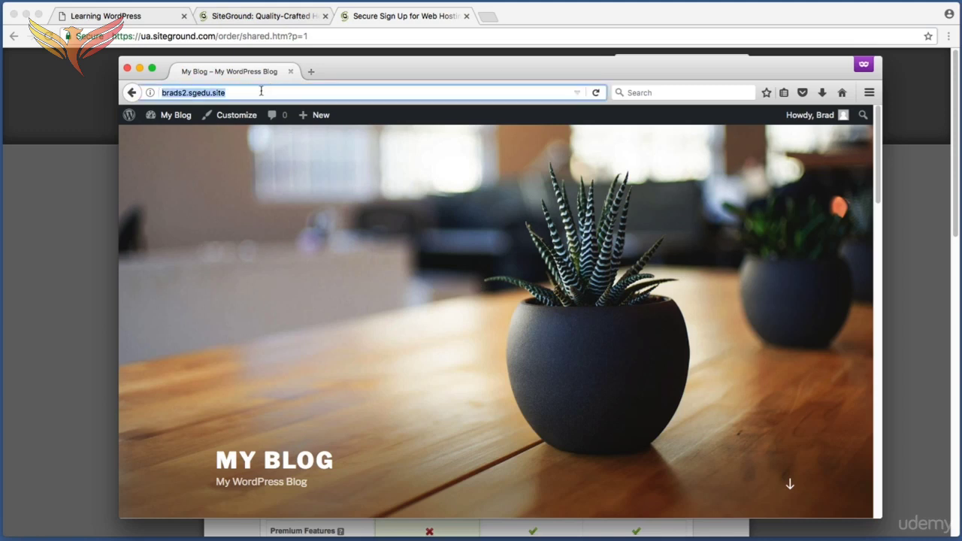
{"action": "left_click", "coordinate": [260, 91]}
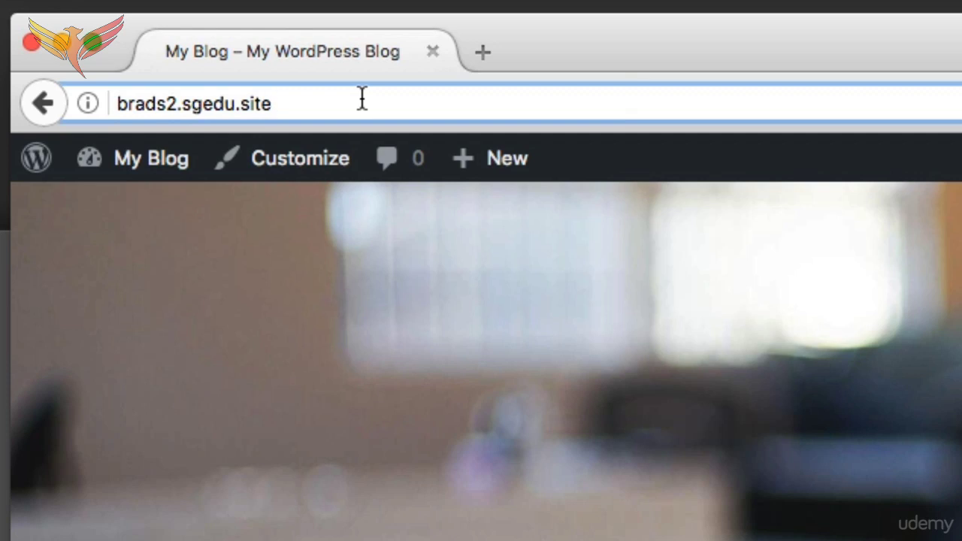
{"action": "left_click_drag", "start_coordinate": [362, 98], "coordinate": [144, 102]}
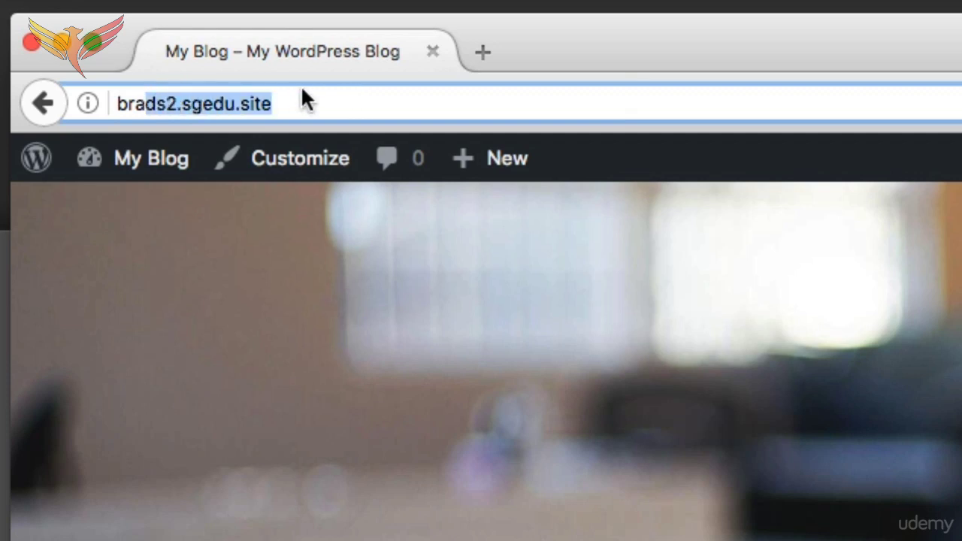
{"action": "left_click", "coordinate": [324, 93]}
{"action": "left_click_drag", "start_coordinate": [352, 101], "coordinate": [82, 97]}
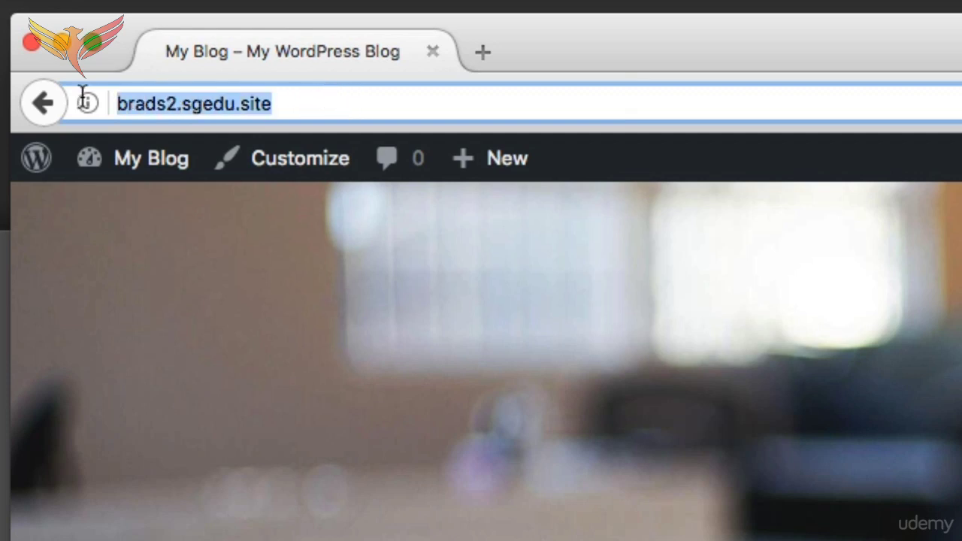
{"action": "left_click", "coordinate": [330, 102]}
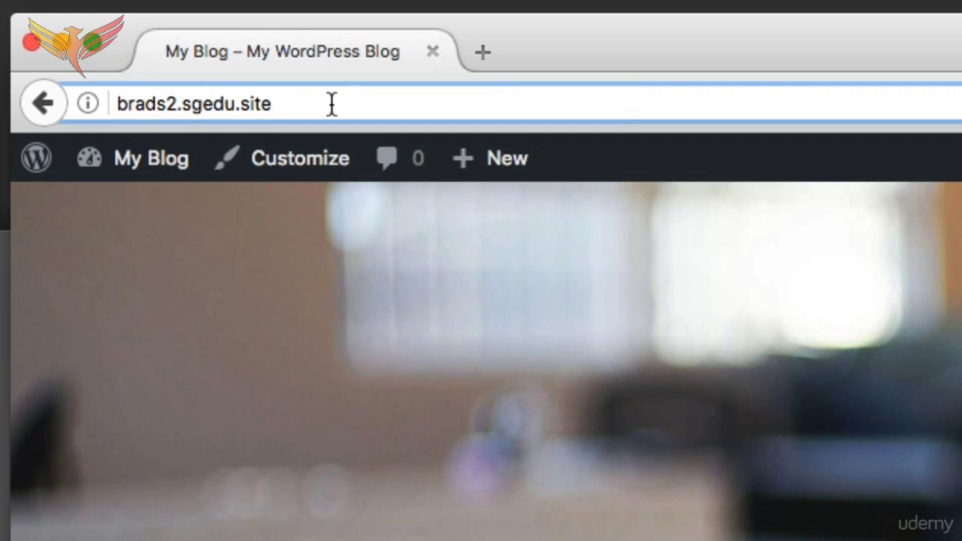
{"action": "left_click_drag", "start_coordinate": [330, 101], "coordinate": [136, 90]}
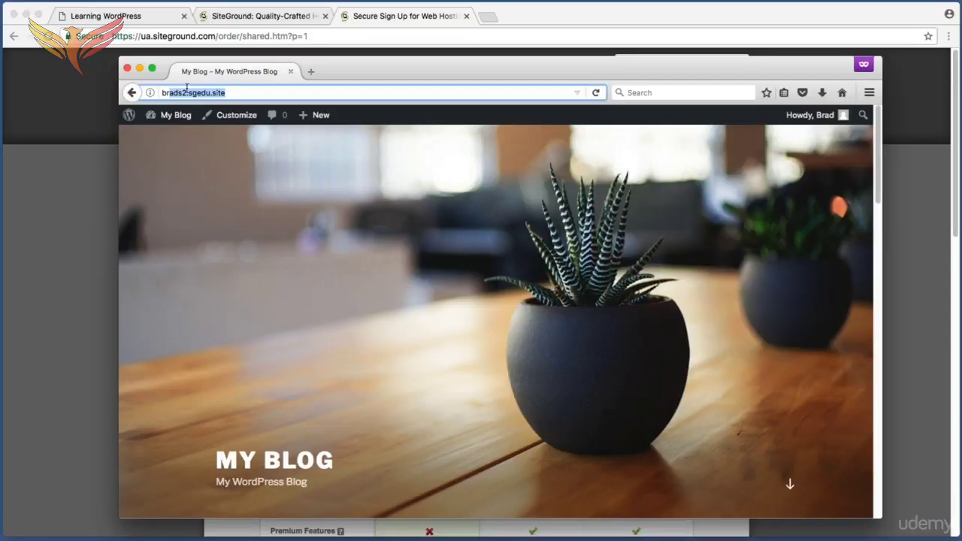
{"action": "left_click", "coordinate": [89, 104]}
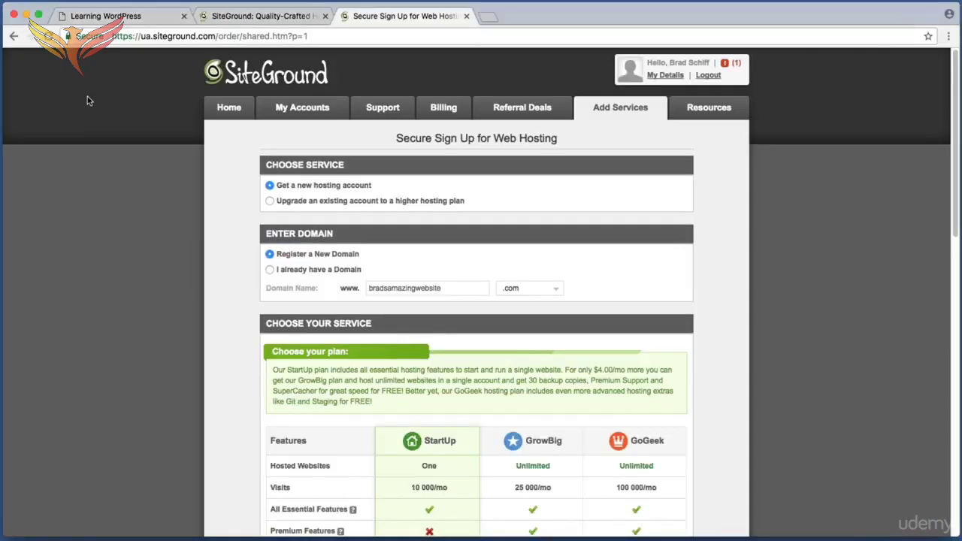
Step: Show the Learning WordPress site and highlight its address for comparison with the new blog
{"action": "left_click", "coordinate": [132, 22]}
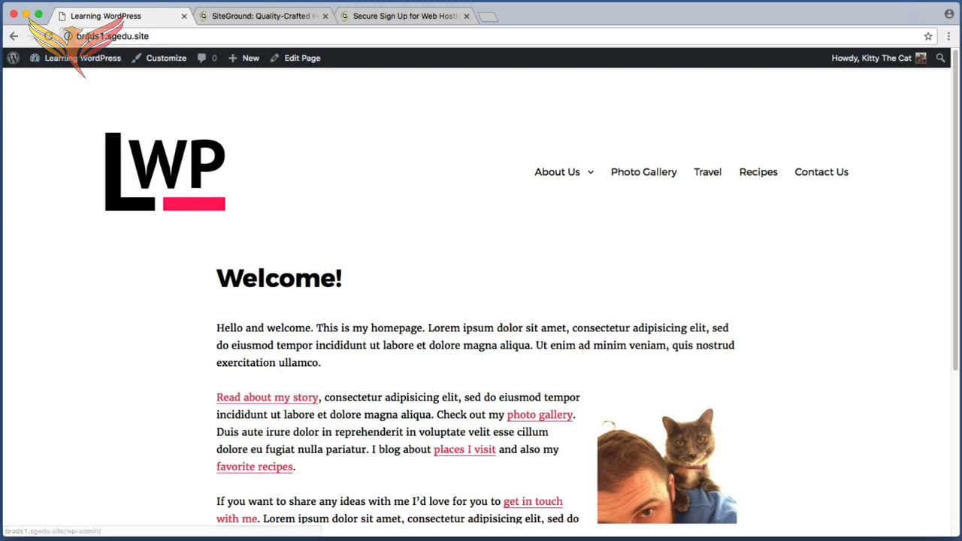
{"action": "left_click", "coordinate": [80, 35]}
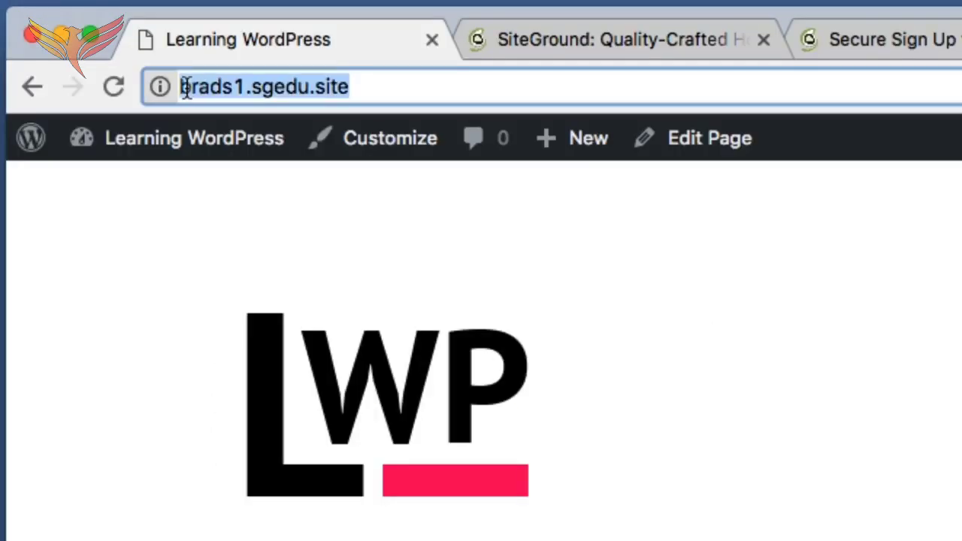
{"action": "left_click", "coordinate": [247, 86]}
{"action": "left_click_drag", "start_coordinate": [246, 87], "coordinate": [350, 87]}
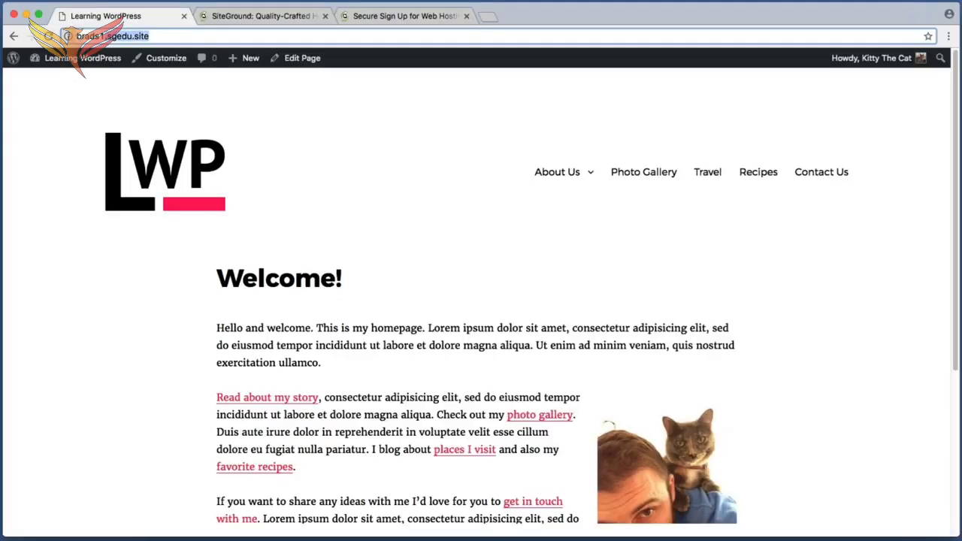
Step: Switch to the new blog in Firefox and look over its address and default homepage content
{"action": "key", "text": "super+Tab"}
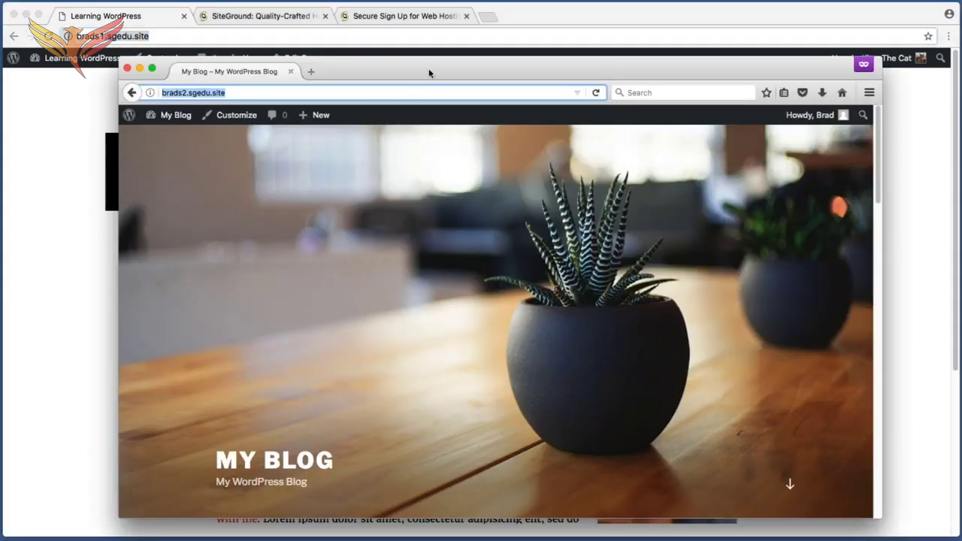
{"action": "left_click_drag", "start_coordinate": [429, 73], "coordinate": [456, 69]}
{"action": "left_click", "coordinate": [202, 89]}
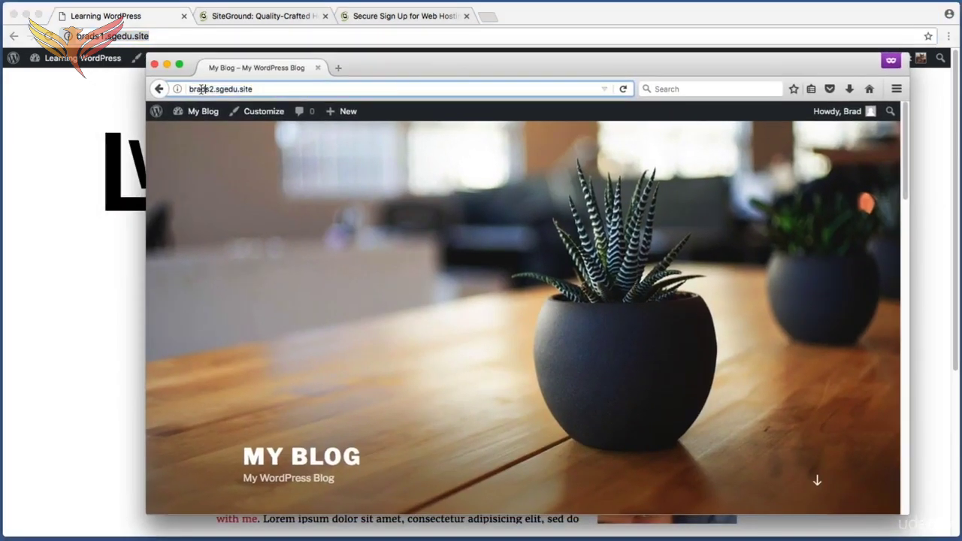
{"action": "left_click_drag", "start_coordinate": [206, 89], "coordinate": [217, 89]}
{"action": "left_click", "coordinate": [217, 88]}
{"action": "left_click", "coordinate": [199, 224]}
{"action": "scroll", "coordinate": [199, 224], "scroll_direction": "down", "scroll_amount": 5}
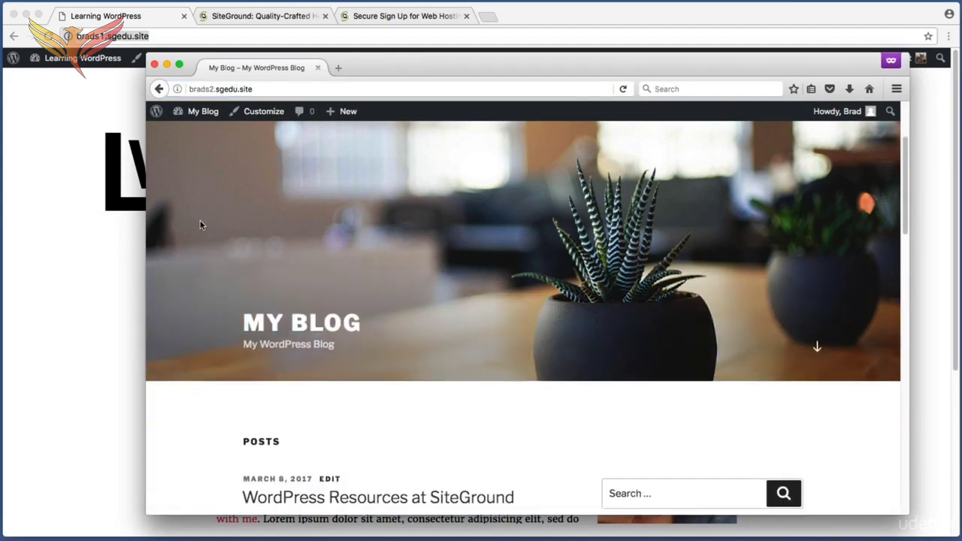
{"action": "scroll", "coordinate": [200, 224], "scroll_direction": "down", "scroll_amount": 2}
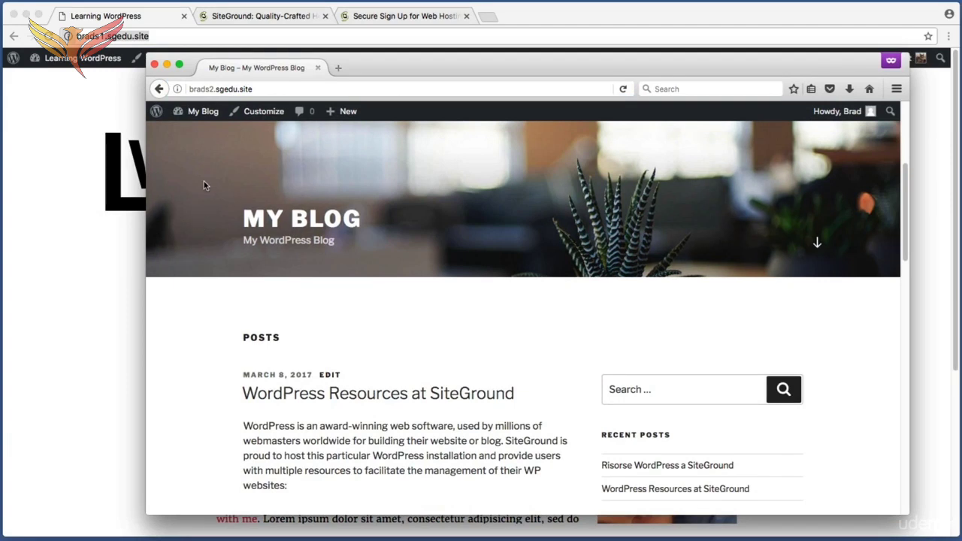
Step: Open the new blog's admin dashboard and look at its Pages list
{"action": "left_click", "coordinate": [203, 113]}
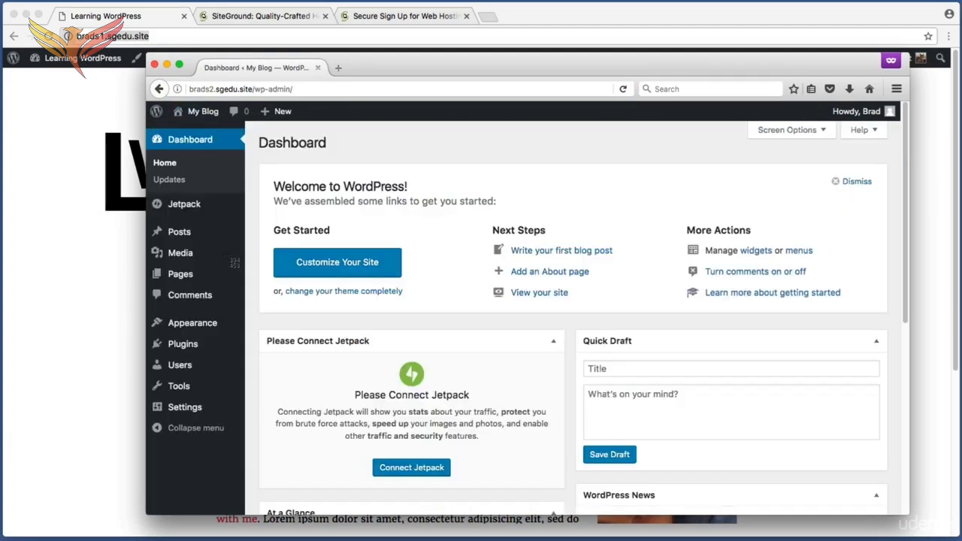
{"action": "key", "text": "super+shift+4"}
{"action": "left_click_drag", "start_coordinate": [221, 262], "coordinate": [137, 287]}
{"action": "left_click", "coordinate": [180, 275]}
{"action": "key", "text": "super+shift+4"}
{"action": "left_click_drag", "start_coordinate": [259, 222], "coordinate": [370, 248]}
Step: Open the new blog's Posts list and review the default posts
{"action": "left_click", "coordinate": [189, 190]}
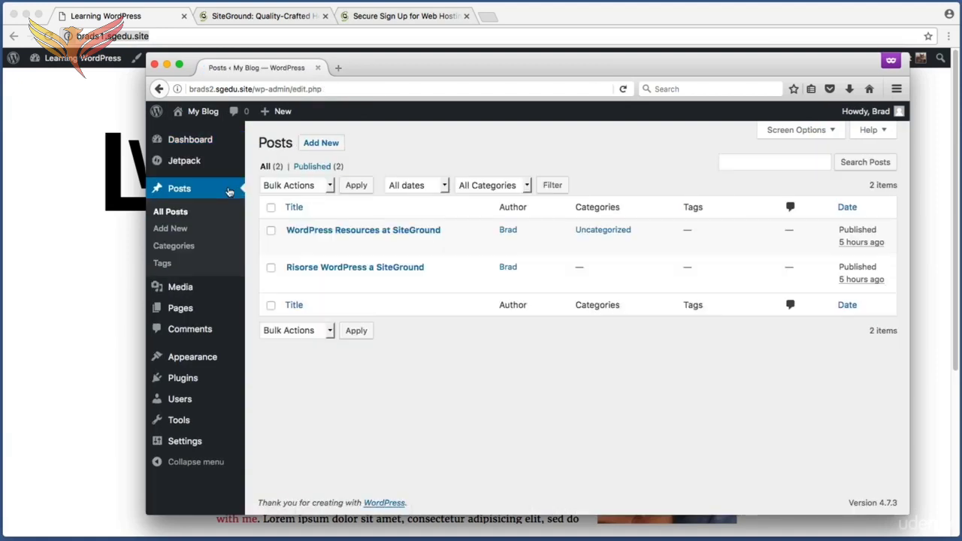
{"action": "key", "text": "super+shift+4"}
{"action": "left_click_drag", "start_coordinate": [257, 210], "coordinate": [480, 308]}
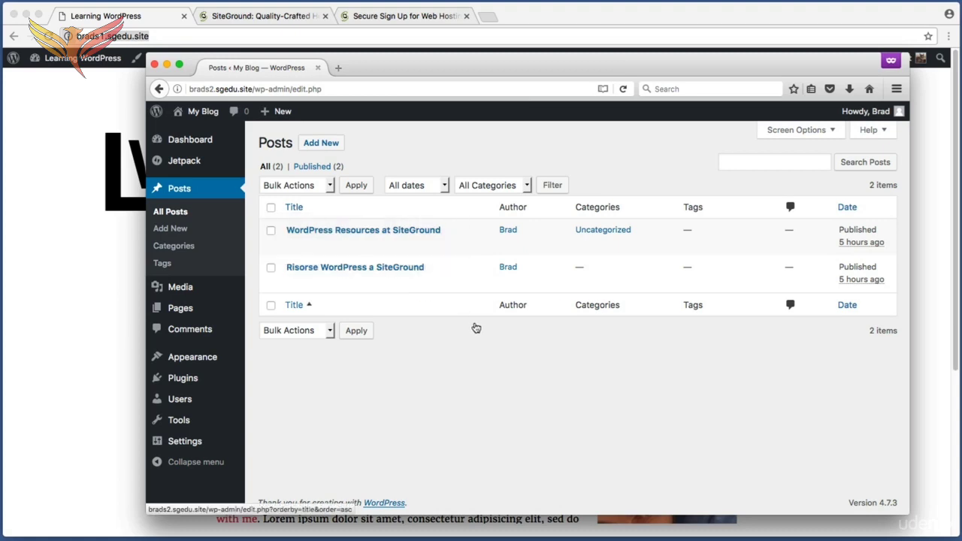
{"action": "key", "text": "super+bracketleft"}
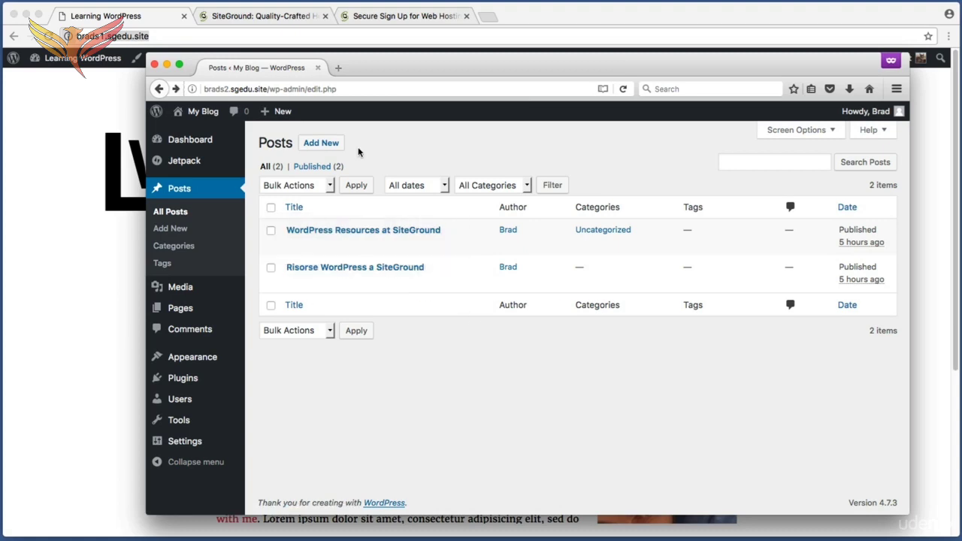
Step: Return to the Learning WordPress site in Chrome and examine its homepage, address and navigation links
{"action": "left_click", "coordinate": [92, 108]}
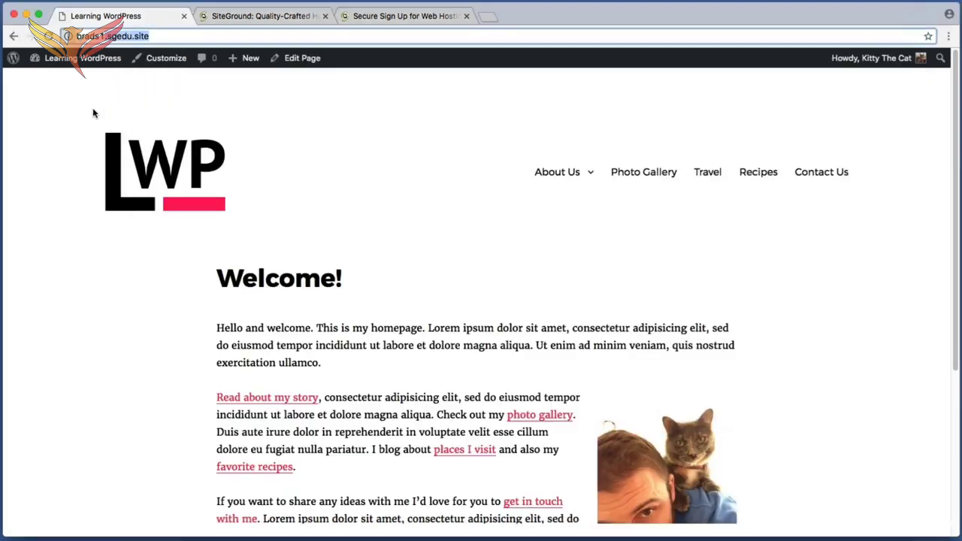
{"action": "key", "text": "super+shift+4"}
{"action": "left_click_drag", "start_coordinate": [56, 73], "coordinate": [902, 447]}
{"action": "left_click_drag", "start_coordinate": [133, 36], "coordinate": [79, 27]}
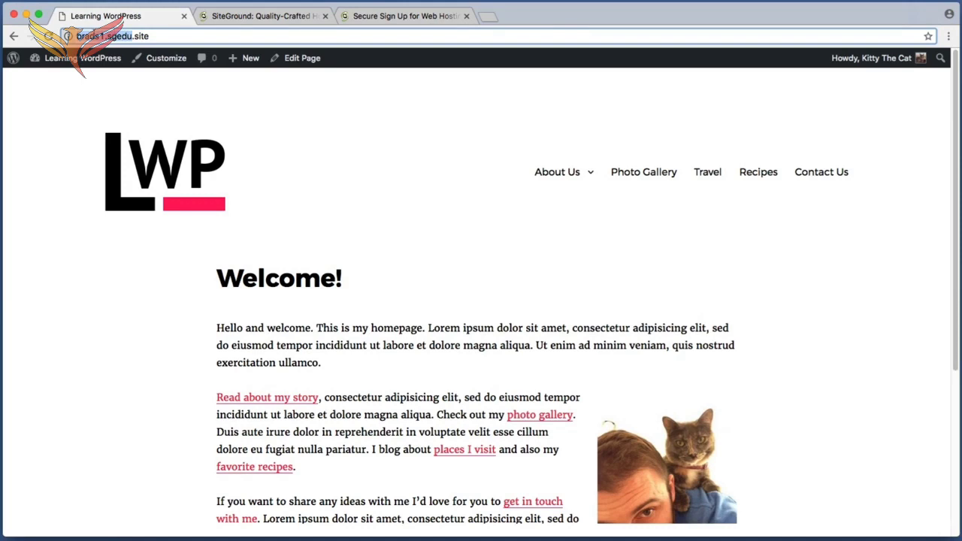
{"action": "left_click", "coordinate": [436, 187]}
{"action": "key", "text": "super+shift+4"}
{"action": "left_click_drag", "start_coordinate": [473, 149], "coordinate": [849, 237]}
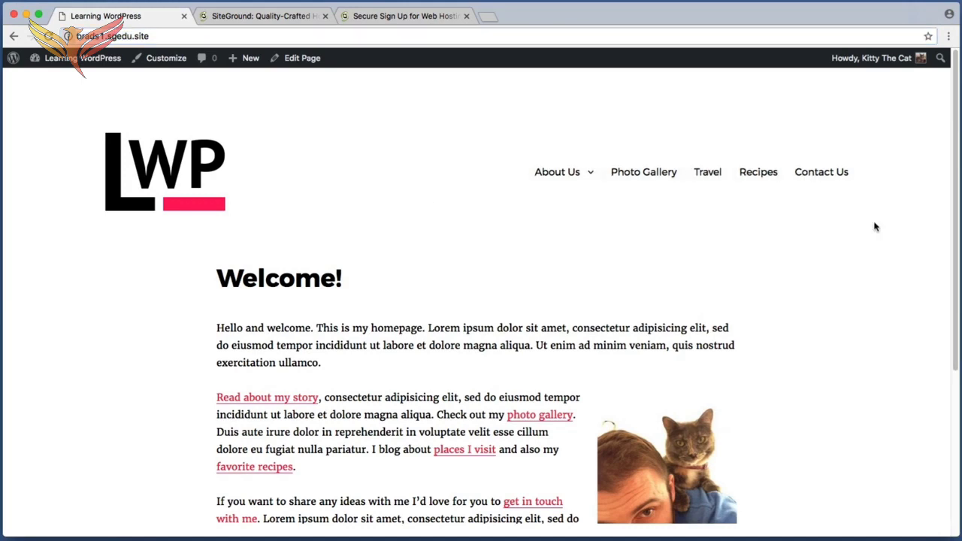
{"action": "key", "text": "super+shift+4"}
{"action": "left_click_drag", "start_coordinate": [735, 159], "coordinate": [786, 185]}
{"action": "key", "text": "super+shift+4"}
{"action": "left_click_drag", "start_coordinate": [692, 159], "coordinate": [727, 187]}
Step: Bring up the new blog's homepage in Firefox once more, then return to the original site in Chrome
{"action": "key", "text": "super+Tab"}
{"action": "mouse_move", "coordinate": [224, 110]}
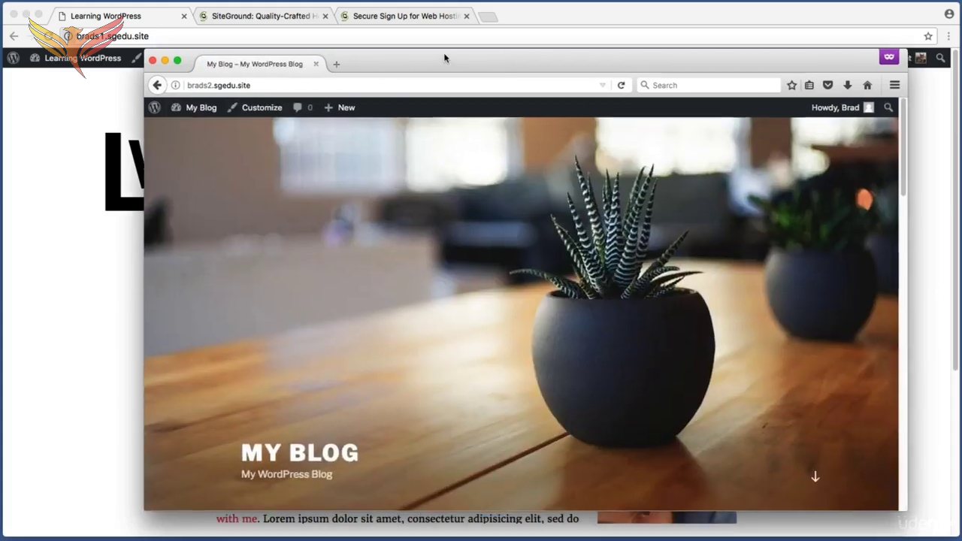
{"action": "left_click_drag", "start_coordinate": [446, 58], "coordinate": [469, 63]}
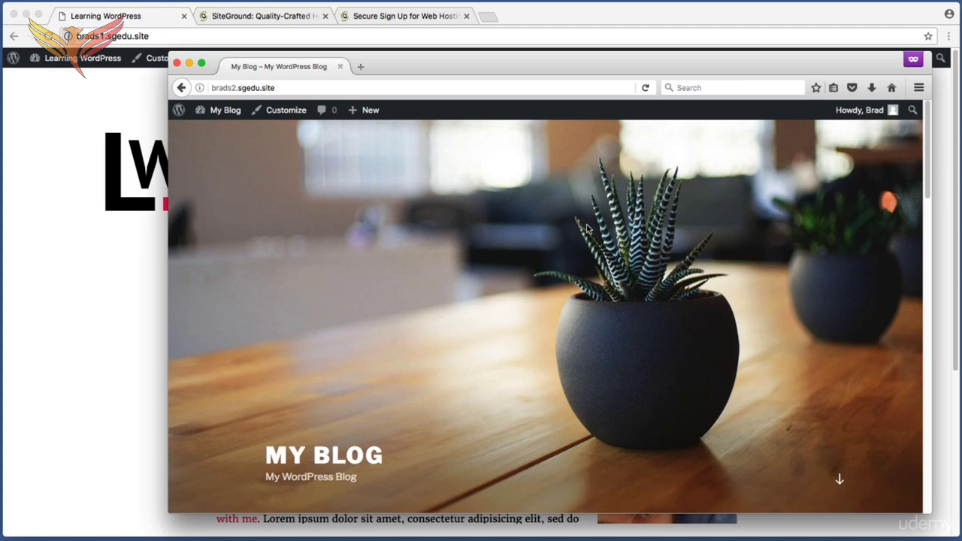
{"action": "left_click", "coordinate": [105, 253]}
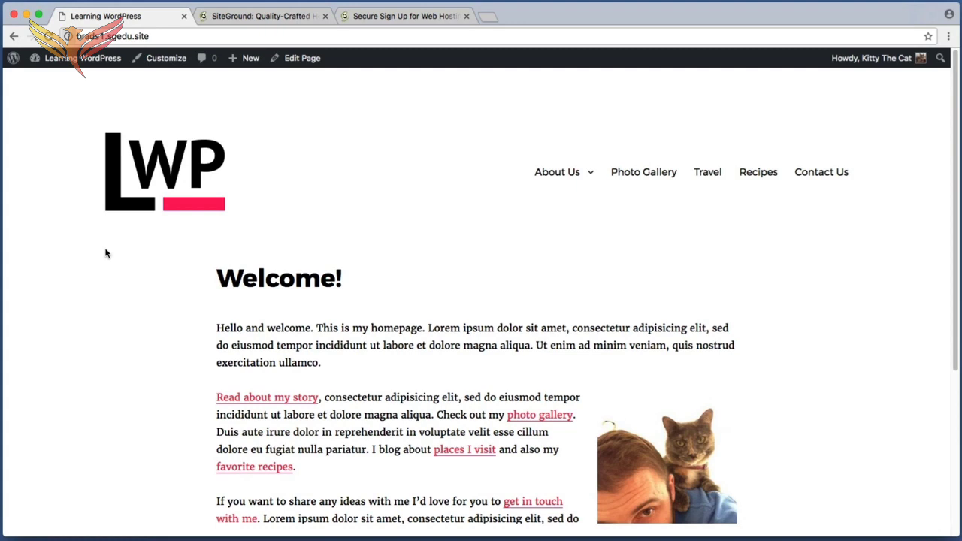
Step: Open the Learning WordPress site's admin dashboard and go through its plugins list to the page for adding new plugins
{"action": "left_click", "coordinate": [93, 60]}
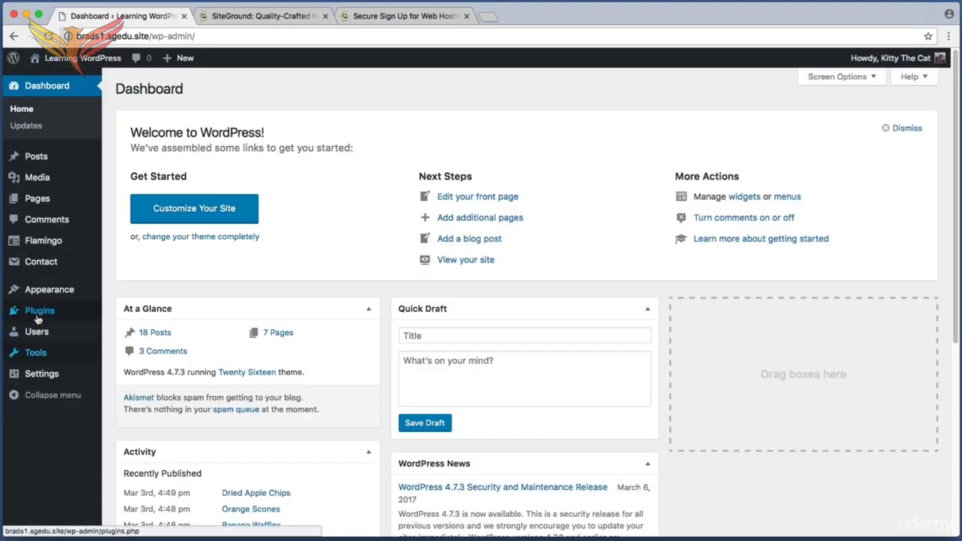
{"action": "mouse_move", "coordinate": [49, 313]}
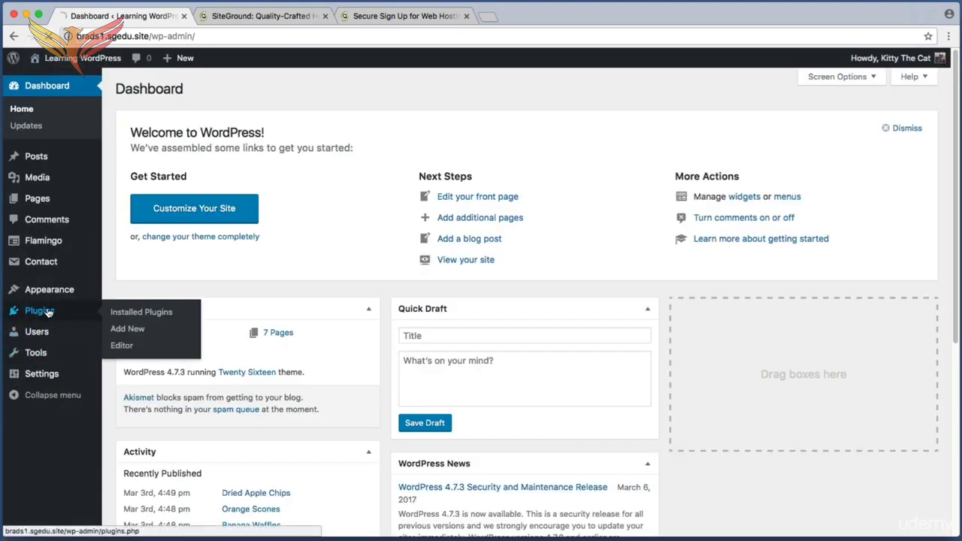
{"action": "left_click", "coordinate": [48, 313]}
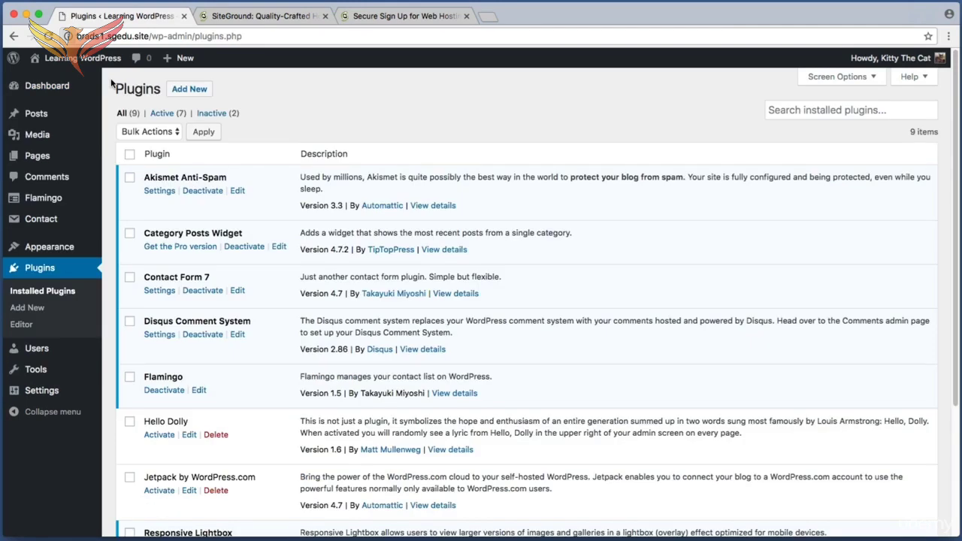
{"action": "key", "text": "super+shift+4"}
{"action": "left_click_drag", "start_coordinate": [164, 75], "coordinate": [248, 97]}
{"action": "left_click", "coordinate": [188, 89]}
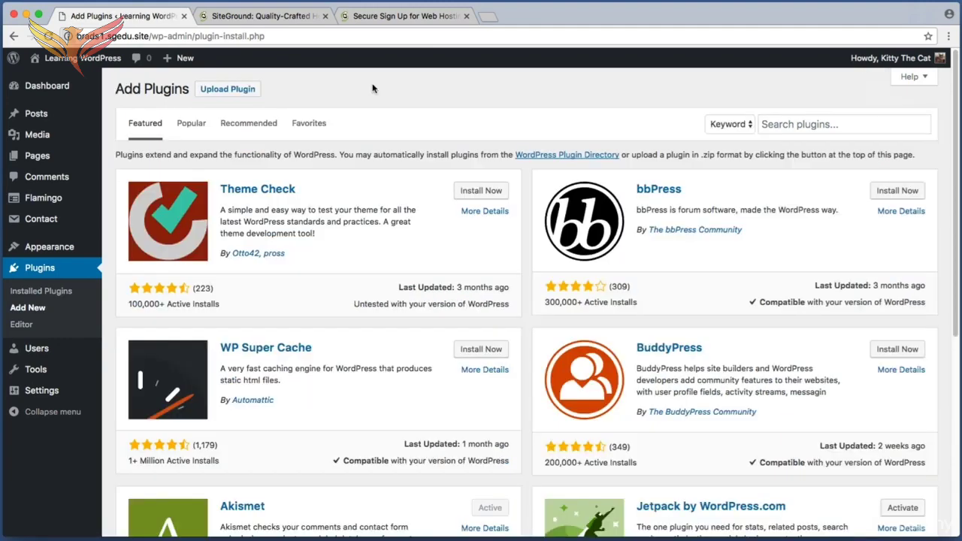
Step: Search the plugin directory for "all-in-one migration" on the original site
{"action": "key", "text": "super+shift+4"}
{"action": "left_click_drag", "start_coordinate": [735, 97], "coordinate": [944, 146]}
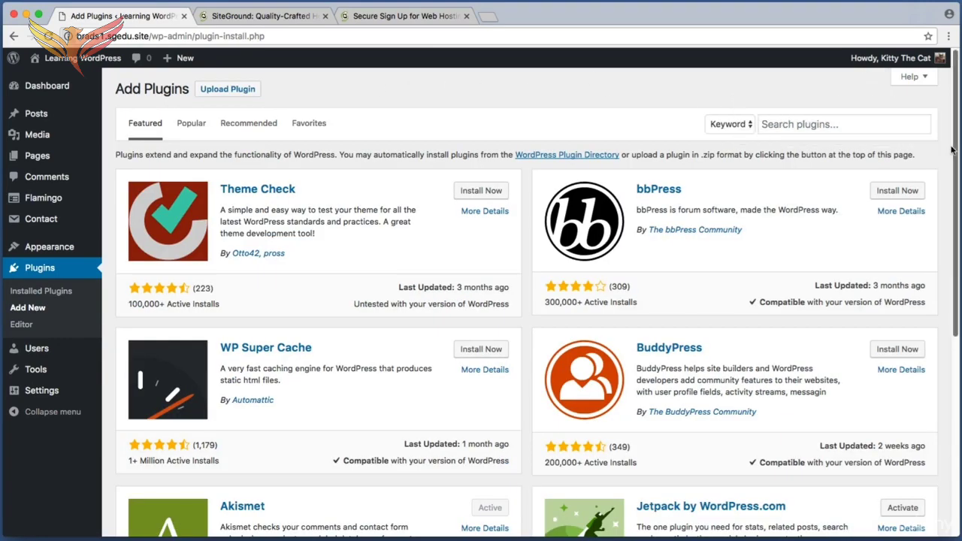
{"action": "left_click", "coordinate": [835, 123]}
{"action": "type", "text": "all"}
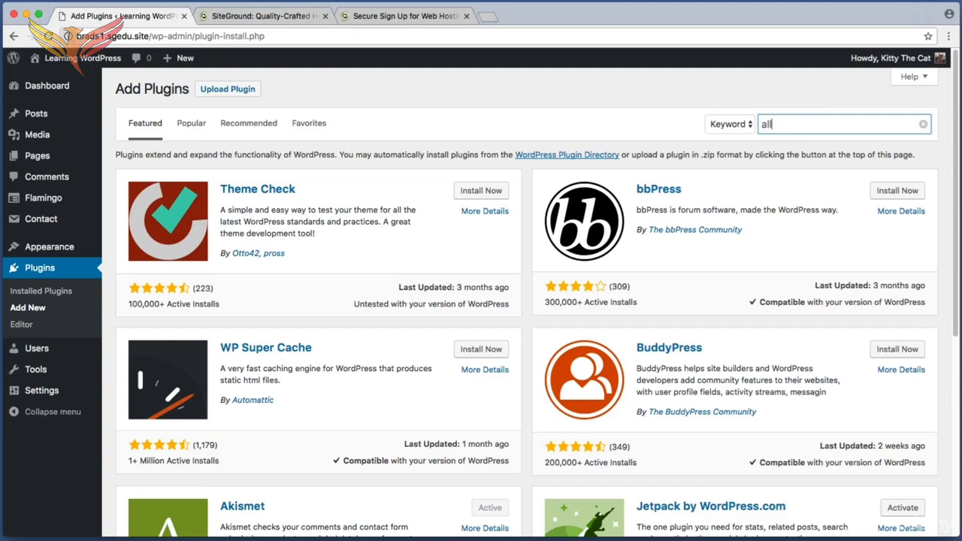
{"action": "type", "text": "-in-one migration"}
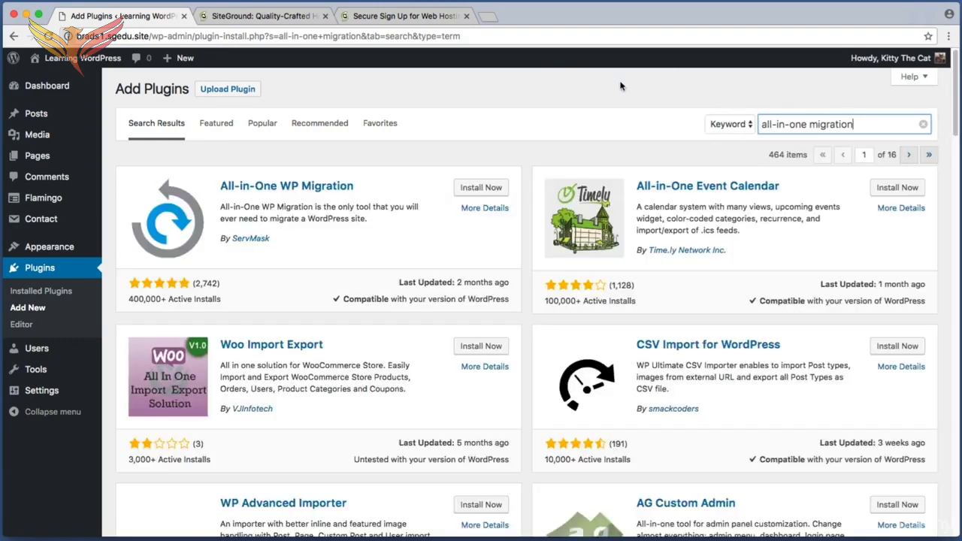
Step: Install the All-in-One WP Migration plugin by ServMask on the Learning WordPress site
{"action": "key", "text": "super+shift+4"}
{"action": "left_click_drag", "start_coordinate": [111, 154], "coordinate": [519, 326]}
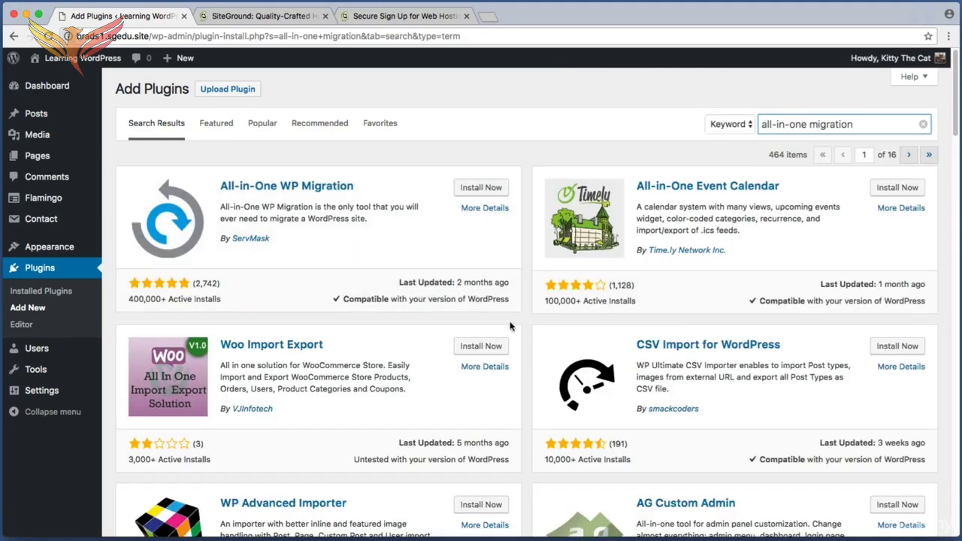
{"action": "key", "text": "super+shift+4"}
{"action": "left_click_drag", "start_coordinate": [125, 295], "coordinate": [233, 312]}
{"action": "key", "text": "super+shift+4"}
{"action": "left_click_drag", "start_coordinate": [442, 175], "coordinate": [517, 201]}
{"action": "left_click", "coordinate": [496, 188]}
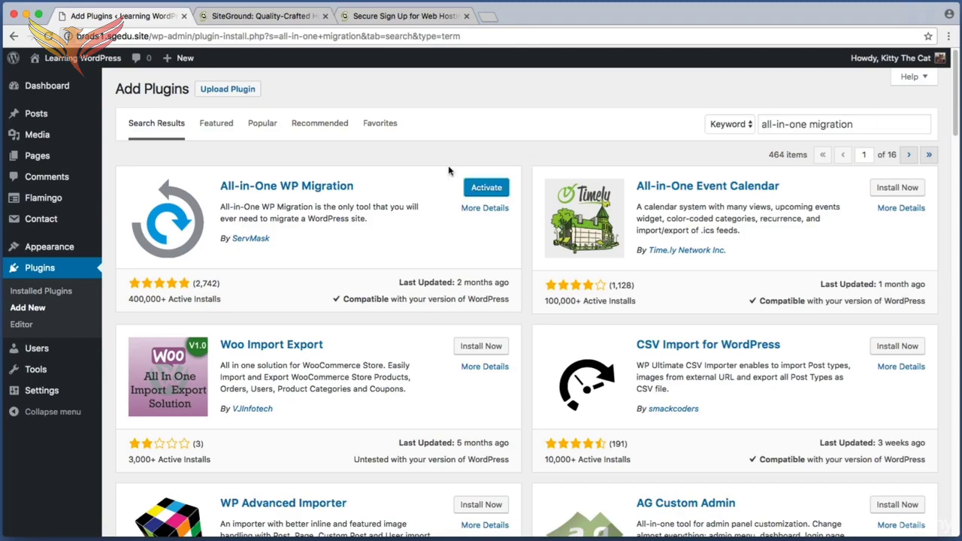
Step: Activate the newly installed All-in-One WP Migration plugin on the original site
{"action": "key", "text": "super+shift+4"}
{"action": "left_click_drag", "start_coordinate": [451, 172], "coordinate": [516, 200]}
{"action": "left_click", "coordinate": [492, 191]}
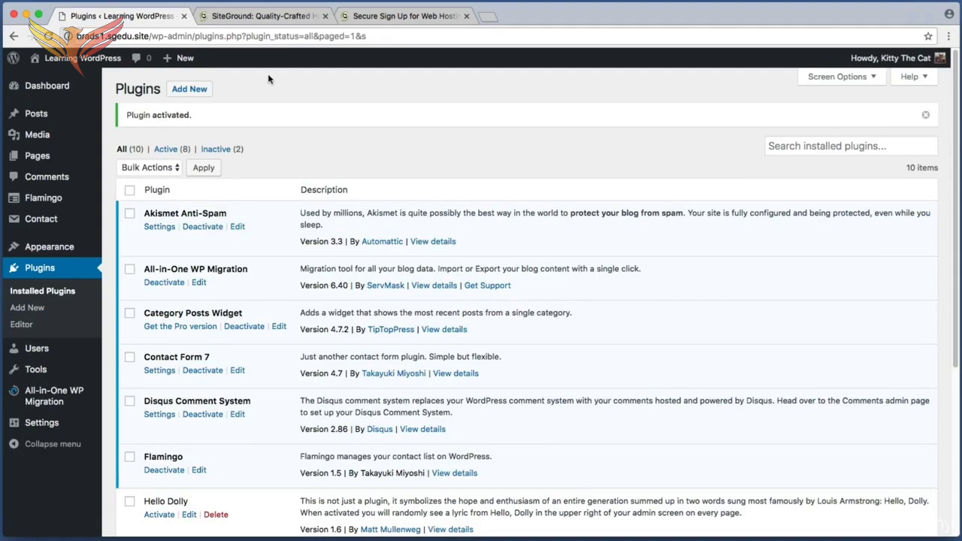
Step: Open the All-in-One WP Migration export page on the original site
{"action": "key", "text": "super+shift+4"}
{"action": "left_click_drag", "start_coordinate": [103, 376], "coordinate": [7, 413]}
{"action": "mouse_move", "coordinate": [20, 406]}
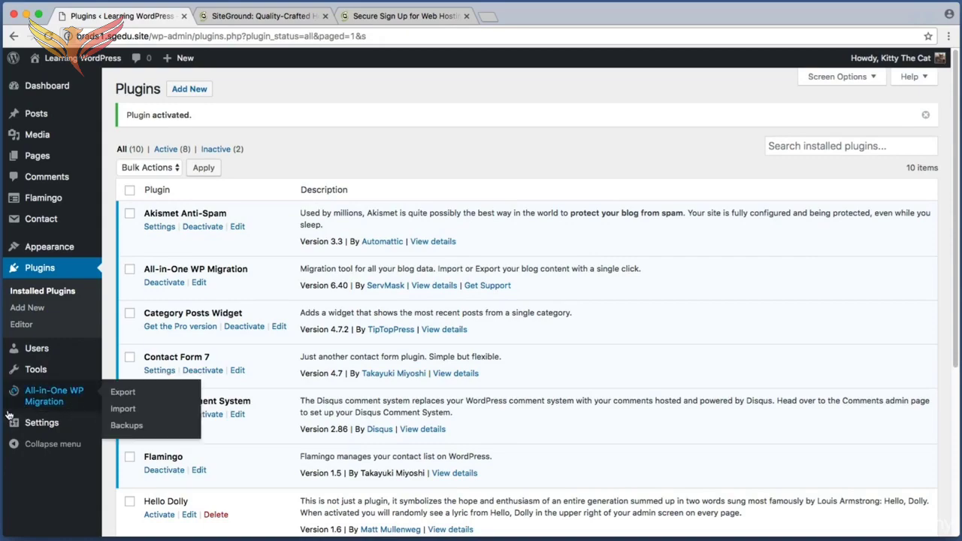
{"action": "left_click", "coordinate": [51, 398]}
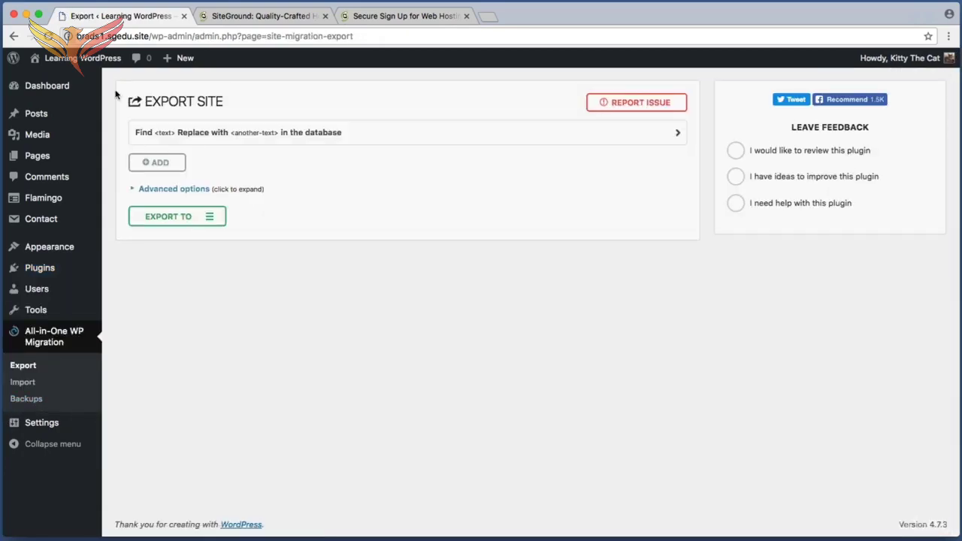
Step: Export the original site with File as the export destination
{"action": "key", "text": "super+shift+4"}
{"action": "left_click_drag", "start_coordinate": [120, 86], "coordinate": [240, 114]}
{"action": "key", "text": "super+shift+4"}
{"action": "left_click_drag", "start_coordinate": [123, 200], "coordinate": [241, 234]}
{"action": "left_click", "coordinate": [184, 217]}
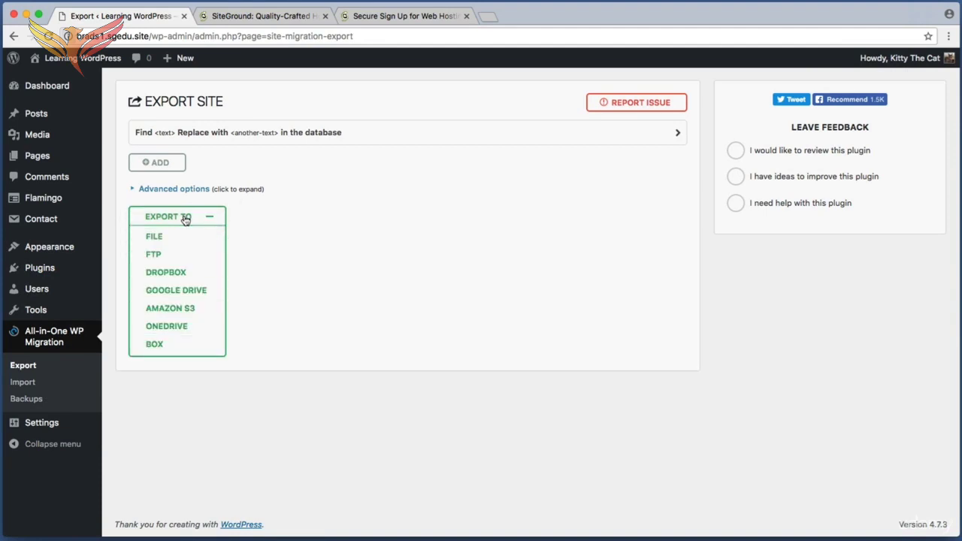
{"action": "key", "text": "super+shift+4"}
{"action": "left_click_drag", "start_coordinate": [130, 228], "coordinate": [200, 248]}
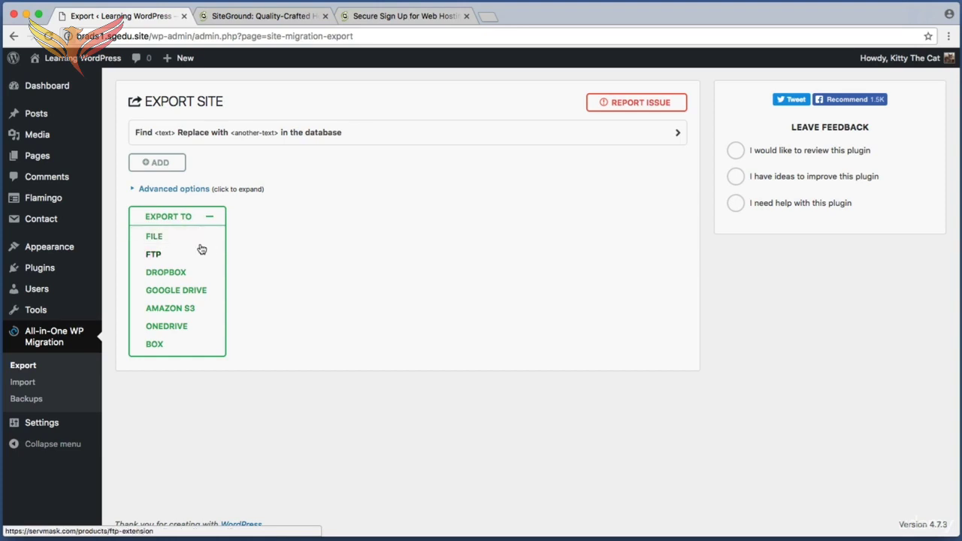
{"action": "left_click", "coordinate": [162, 238]}
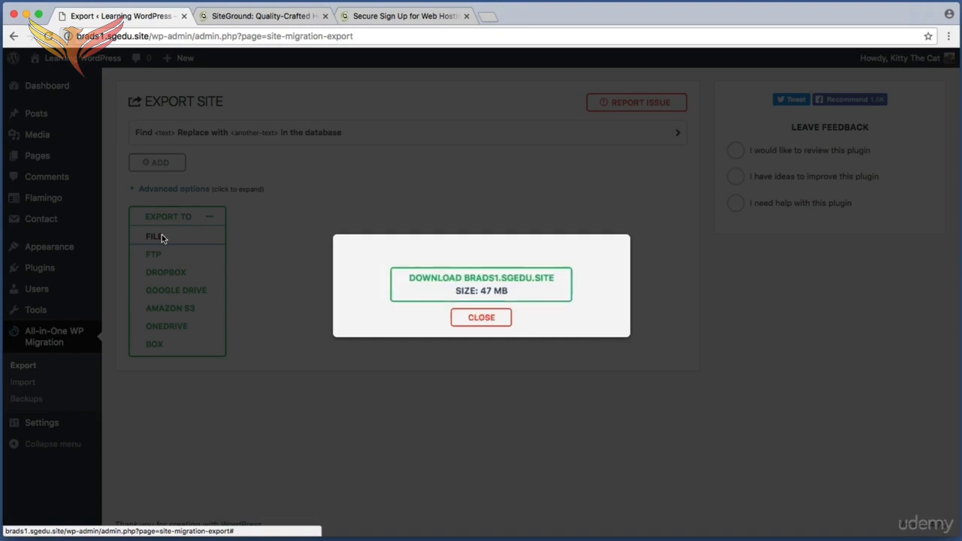
Step: Download the generated brads1.sgedu.site export file and close the export dialog
{"action": "key", "text": "super+shift+4"}
{"action": "left_click_drag", "start_coordinate": [366, 251], "coordinate": [594, 308]}
{"action": "left_click", "coordinate": [534, 289]}
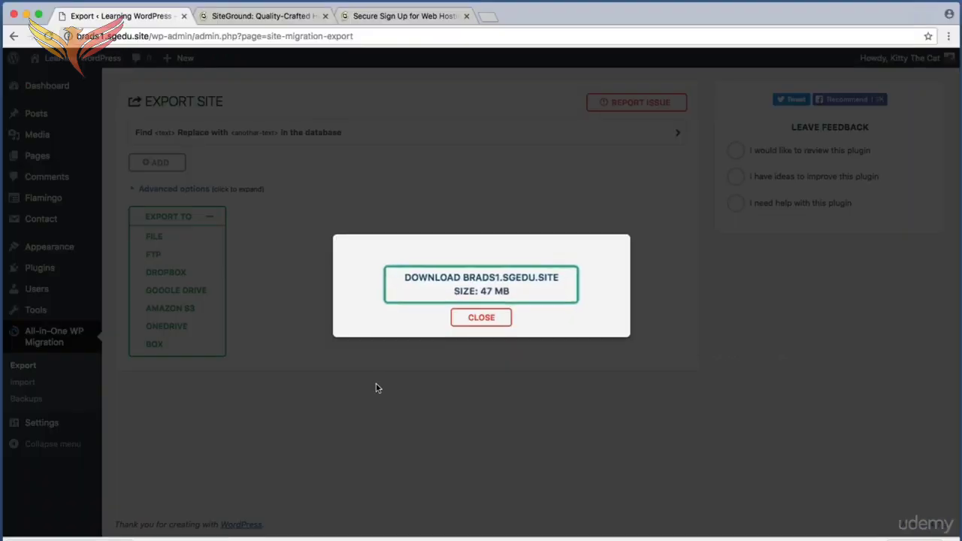
{"action": "key", "text": "super+shift+4"}
{"action": "left_click_drag", "start_coordinate": [440, 330], "coordinate": [537, 301]}
{"action": "left_click", "coordinate": [481, 317]}
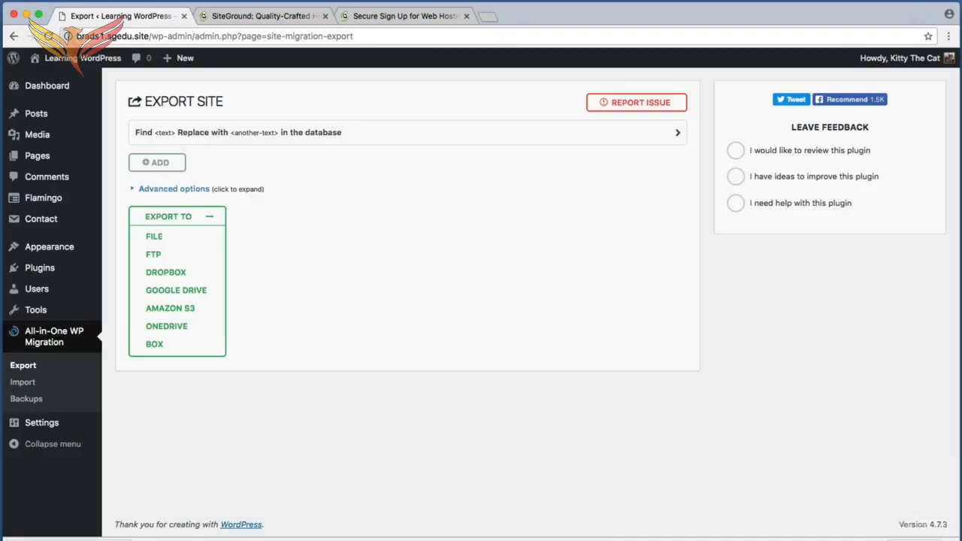
Step: Switch to Finder, open the Downloads folder and locate the exported brads1.sgedu.site .wpress file
{"action": "key", "text": "super+Tab"}
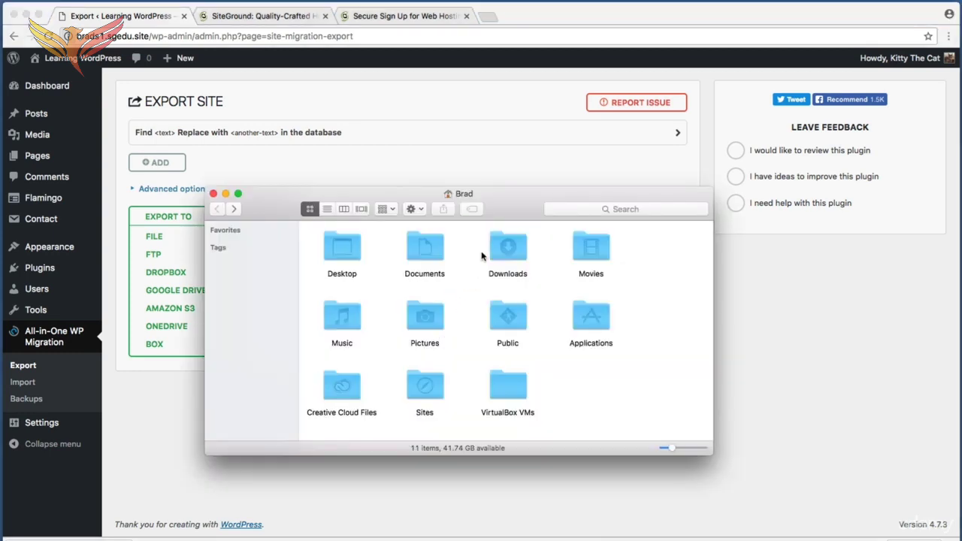
{"action": "double_click", "coordinate": [508, 239]}
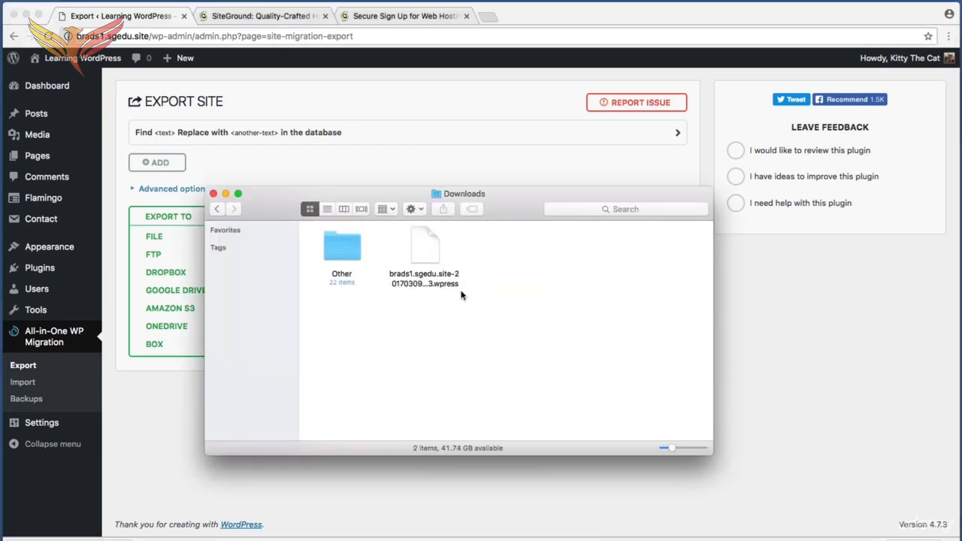
{"action": "left_click_drag", "start_coordinate": [379, 318], "coordinate": [433, 270]}
{"action": "left_click", "coordinate": [490, 278]}
{"action": "left_click_drag", "start_coordinate": [494, 331], "coordinate": [384, 239]}
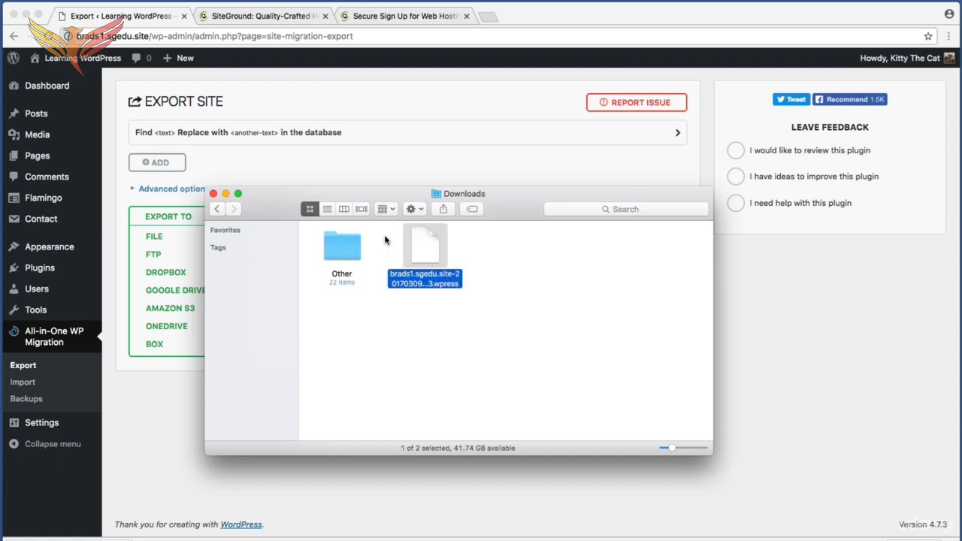
Step: Switch to the new blog in Firefox, then open its admin dashboard and its Pages list
{"action": "left_click", "coordinate": [385, 239]}
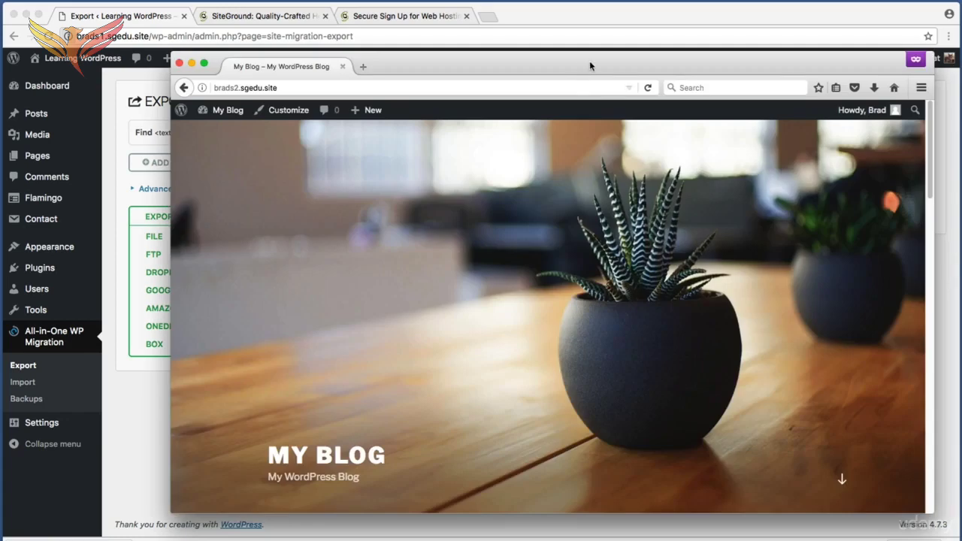
{"action": "left_click_drag", "start_coordinate": [589, 73], "coordinate": [595, 70]}
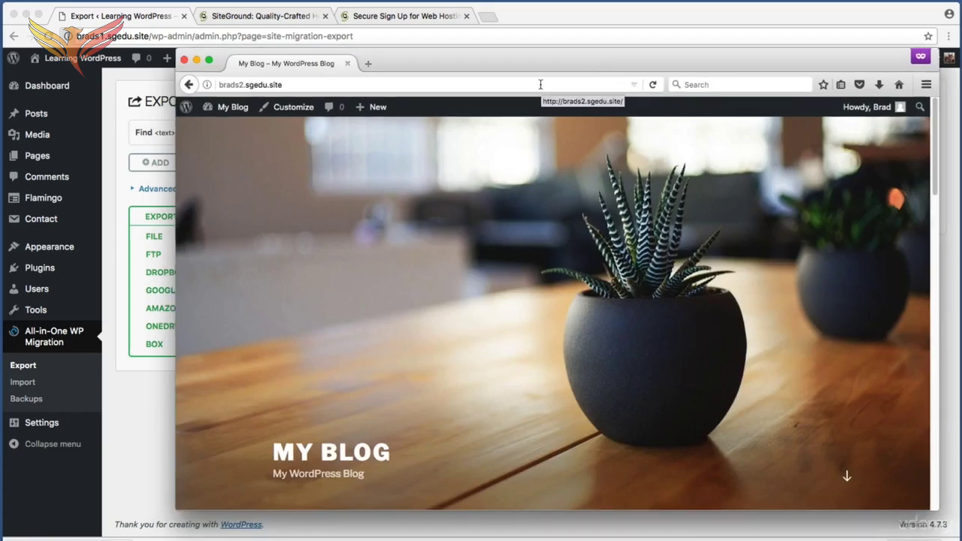
{"action": "left_click", "coordinate": [217, 108]}
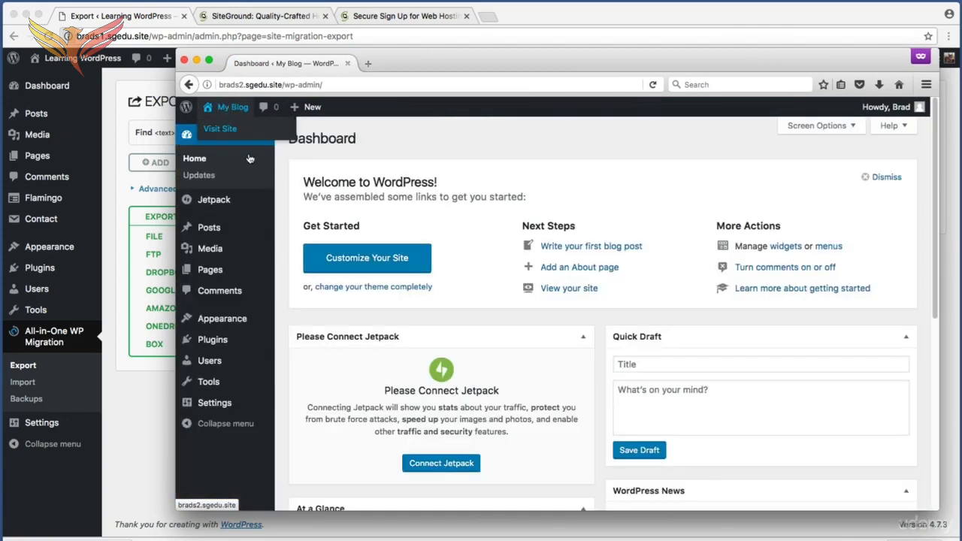
{"action": "left_click", "coordinate": [213, 276]}
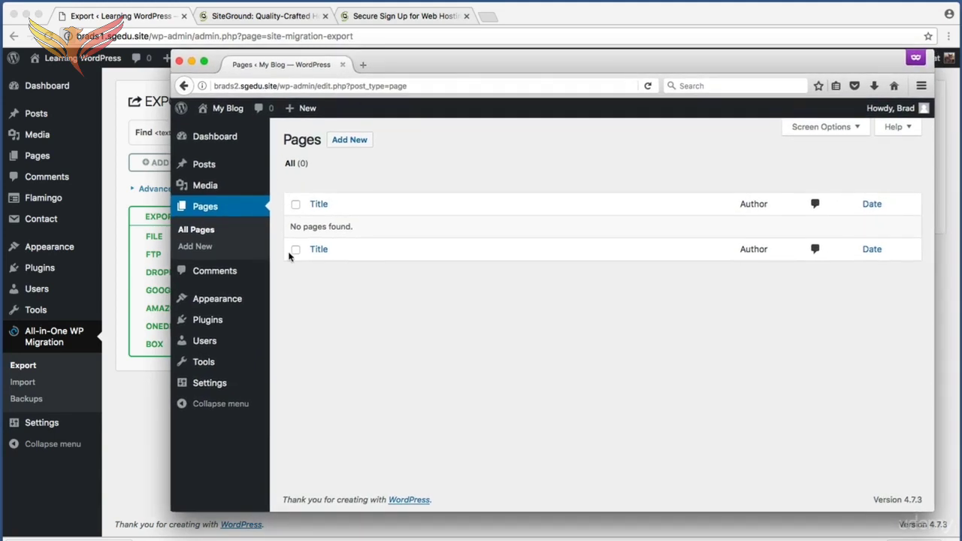
Step: Go through the new blog's installed plugins list to the page for adding new plugins
{"action": "key", "text": "super+shift+4"}
{"action": "left_click_drag", "start_coordinate": [280, 303], "coordinate": [160, 337]}
{"action": "mouse_move", "coordinate": [225, 321]}
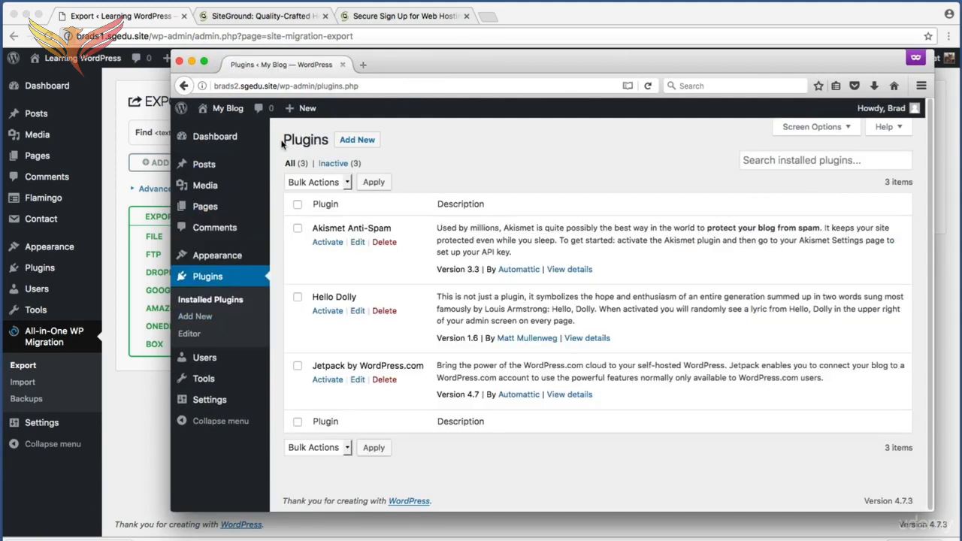
{"action": "key", "text": "super+shift+4"}
{"action": "left_click_drag", "start_coordinate": [333, 125], "coordinate": [390, 154]}
{"action": "left_click", "coordinate": [359, 141]}
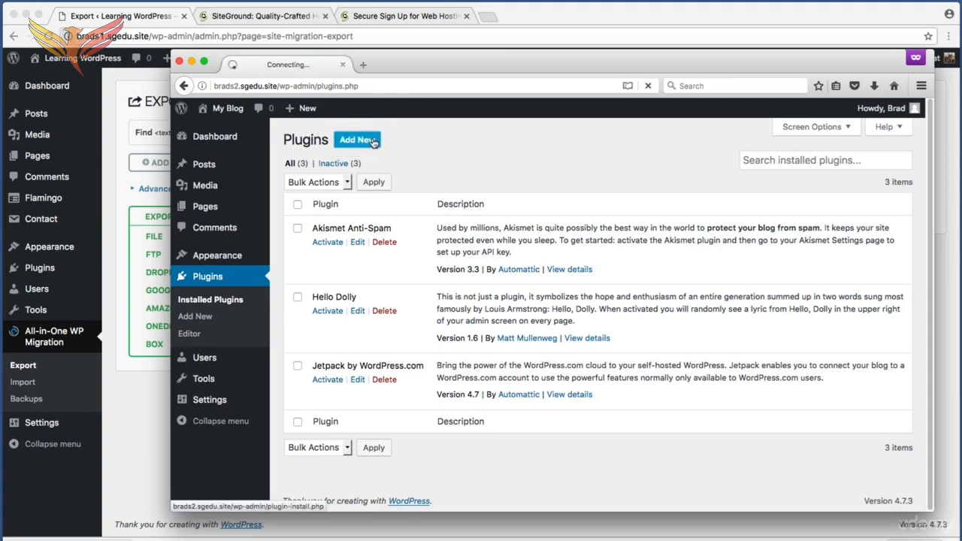
Step: Search for "all-in-one migration" among the plugins available to the new blog
{"action": "key", "text": "super+shift+4"}
{"action": "left_click_drag", "start_coordinate": [705, 147], "coordinate": [937, 215]}
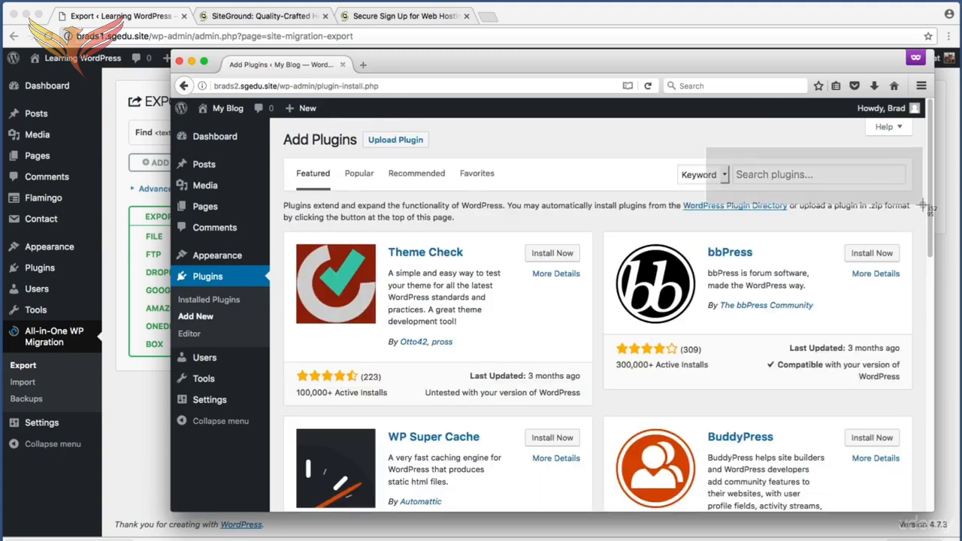
{"action": "left_click", "coordinate": [843, 173]}
{"action": "type", "text": "all"}
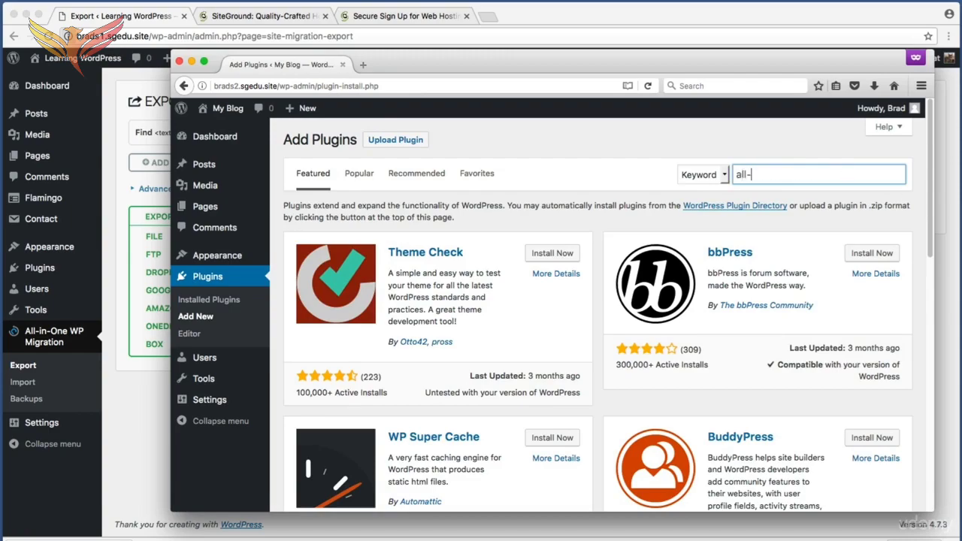
{"action": "type", "text": "-in-one migration"}
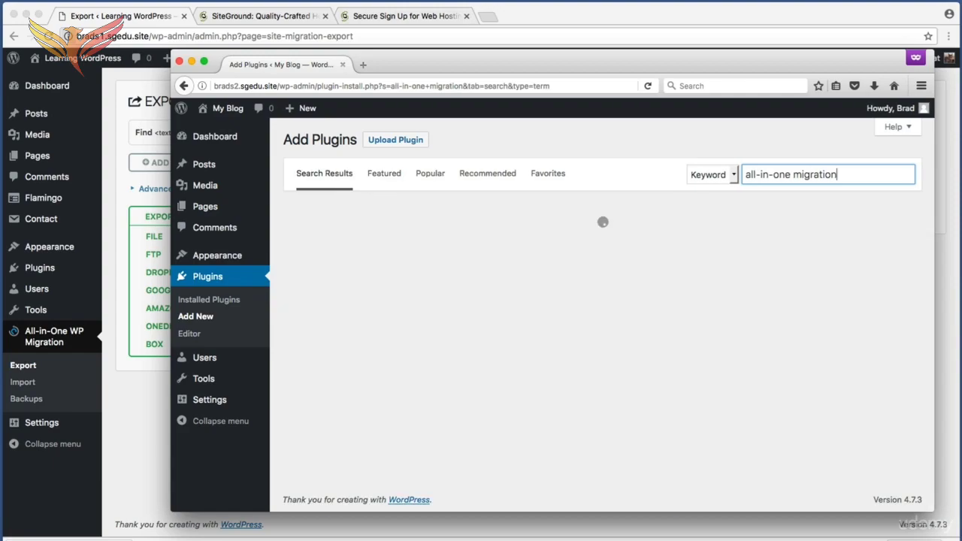
Step: Install and activate the All-in-One WP Migration plugin on the new blog
{"action": "key", "text": "super+shift+4"}
{"action": "left_click_drag", "start_coordinate": [281, 206], "coordinate": [618, 423]}
{"action": "left_click", "coordinate": [553, 238]}
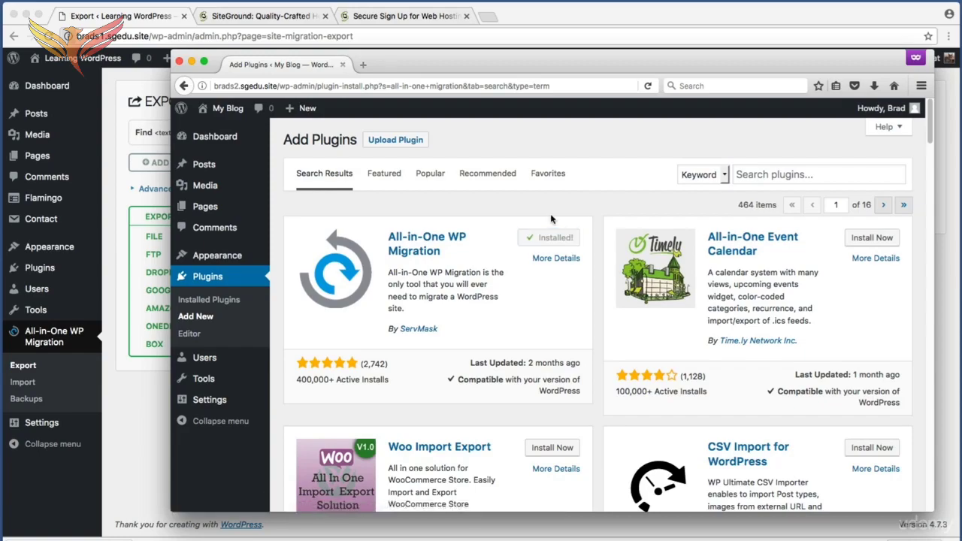
{"action": "left_click", "coordinate": [557, 239]}
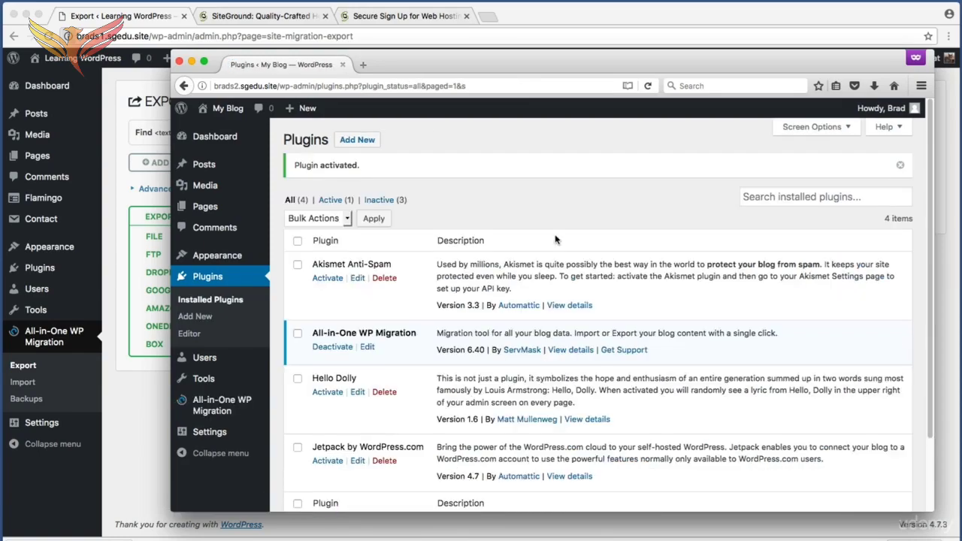
Step: Open the All-in-One WP Migration import page on the new blog
{"action": "left_click_drag", "start_coordinate": [272, 389], "coordinate": [173, 421]}
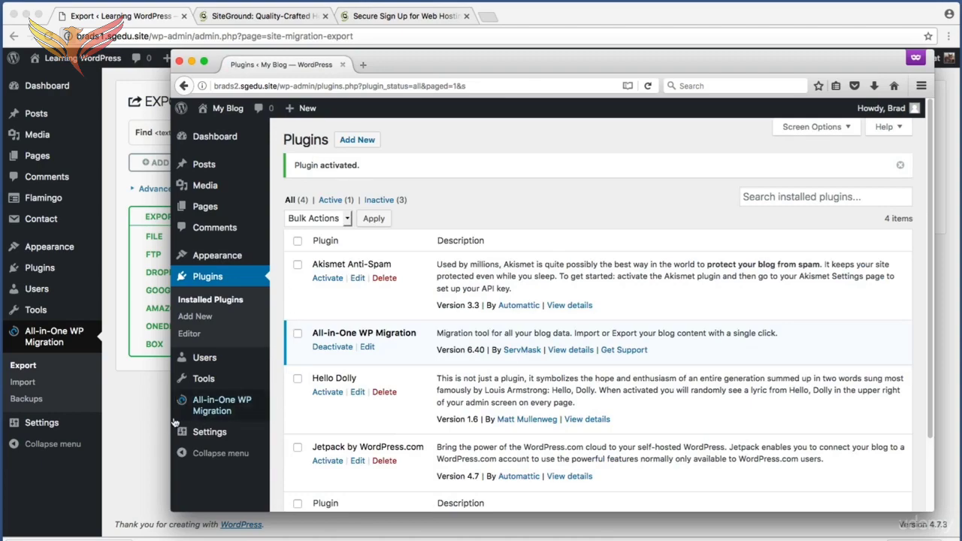
{"action": "mouse_move", "coordinate": [191, 414]}
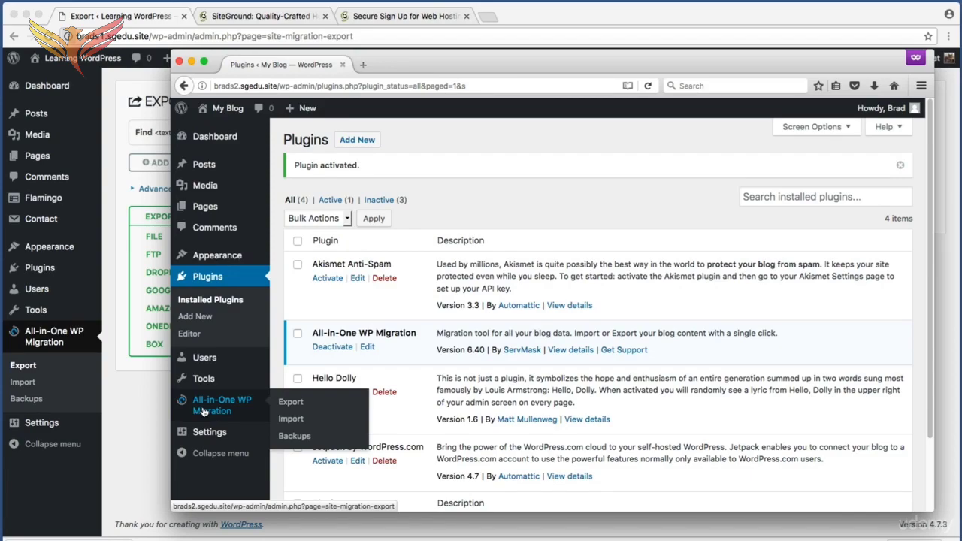
{"action": "left_click", "coordinate": [296, 421]}
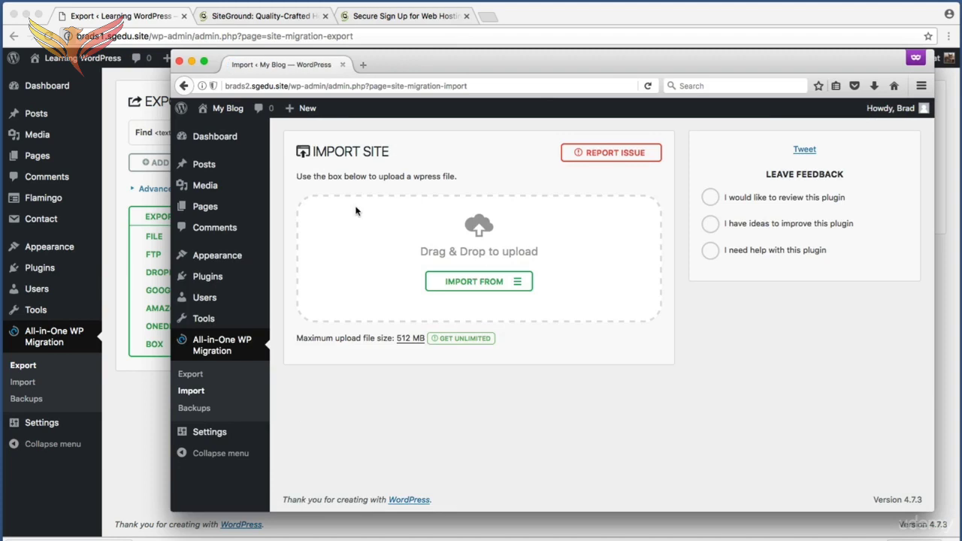
Step: Choose a file as the import source and upload the brads1.sgedu.site .wpress export from the Downloads folder
{"action": "key", "text": "super+shift+4"}
{"action": "left_click_drag", "start_coordinate": [415, 260], "coordinate": [544, 302]}
{"action": "left_click", "coordinate": [515, 284]}
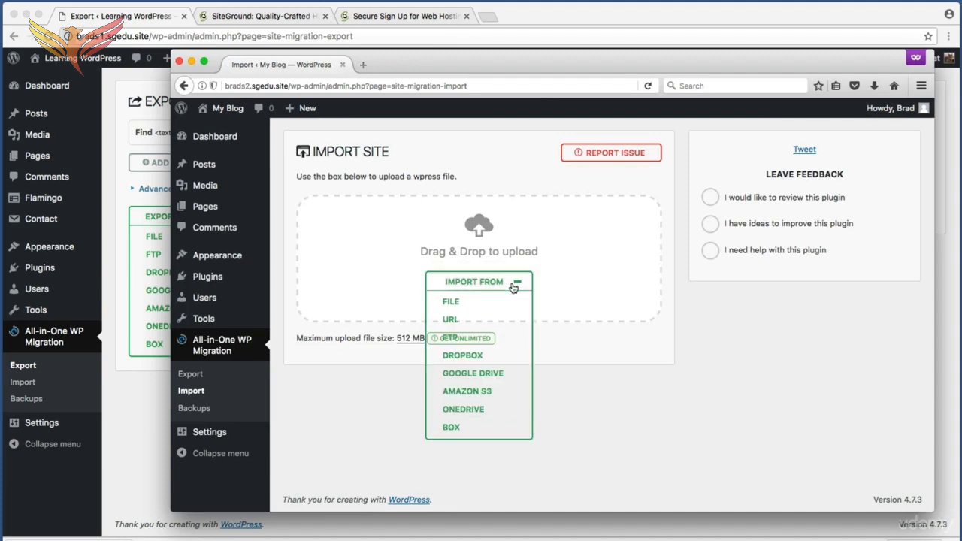
{"action": "left_click", "coordinate": [468, 303]}
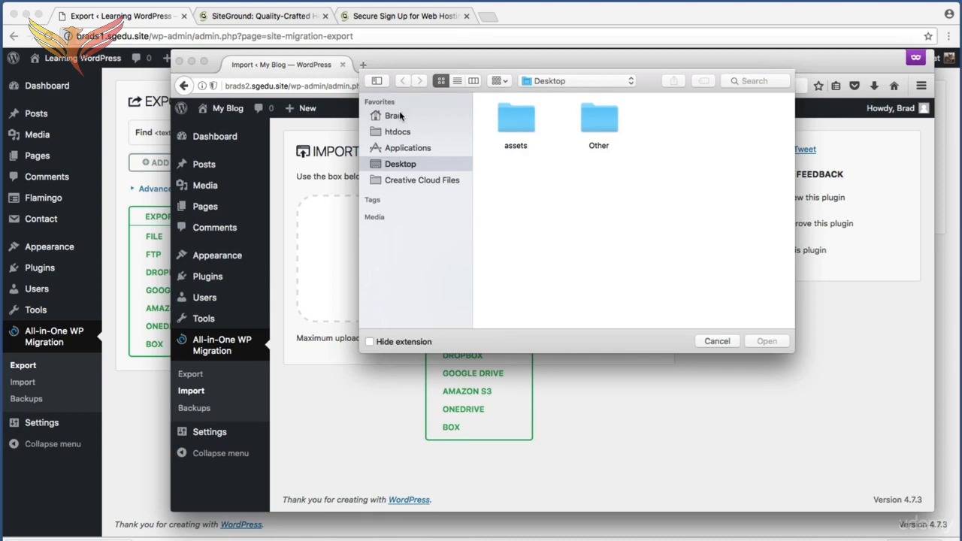
{"action": "left_click", "coordinate": [395, 116]}
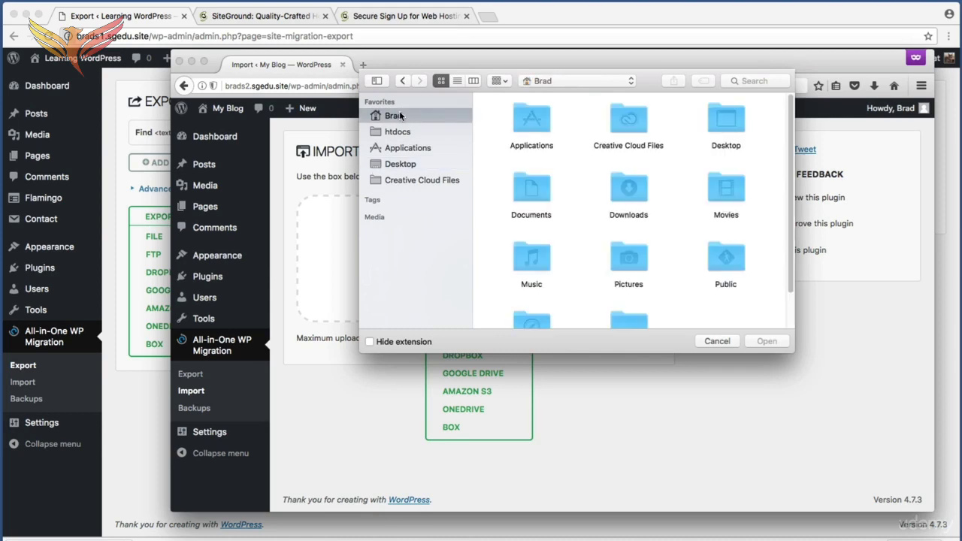
{"action": "double_click", "coordinate": [627, 184]}
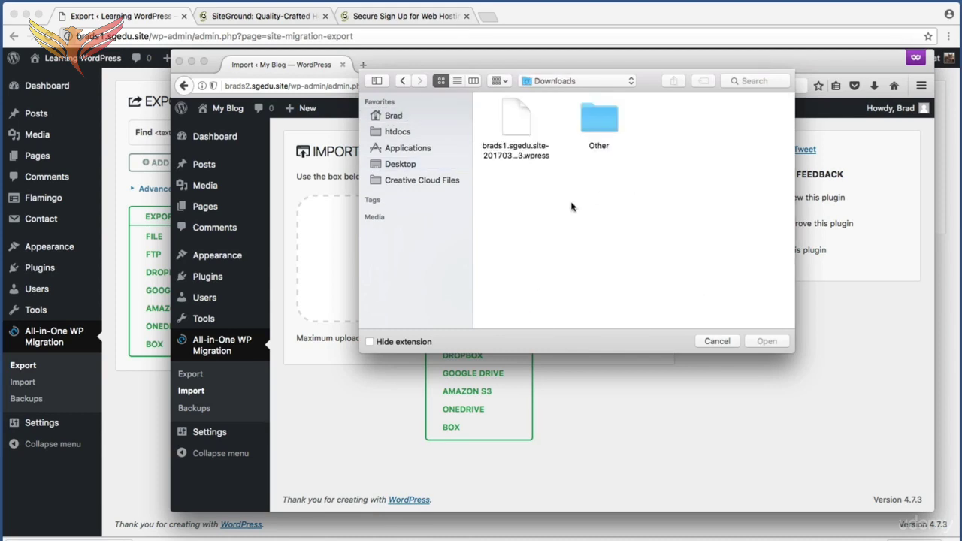
{"action": "left_click_drag", "start_coordinate": [569, 202], "coordinate": [504, 121]}
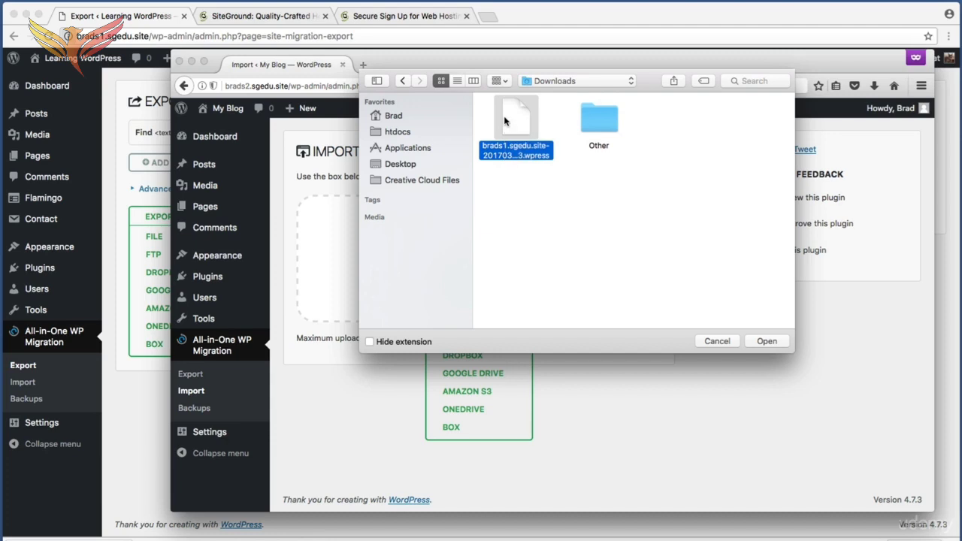
{"action": "left_click", "coordinate": [765, 341]}
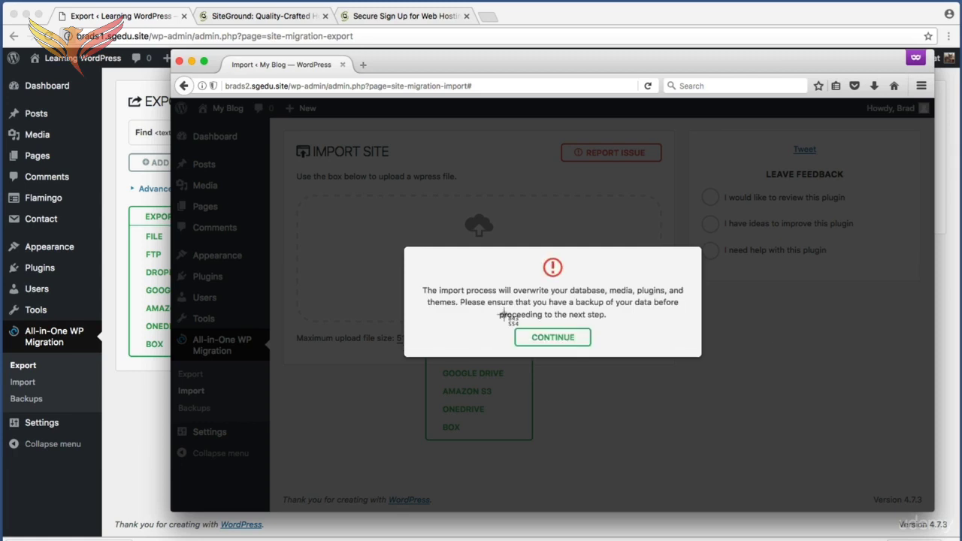
Step: Agree to overwrite the new site's database, media, plugins and themes, and dismiss the import report when it finishes
{"action": "left_click", "coordinate": [572, 343]}
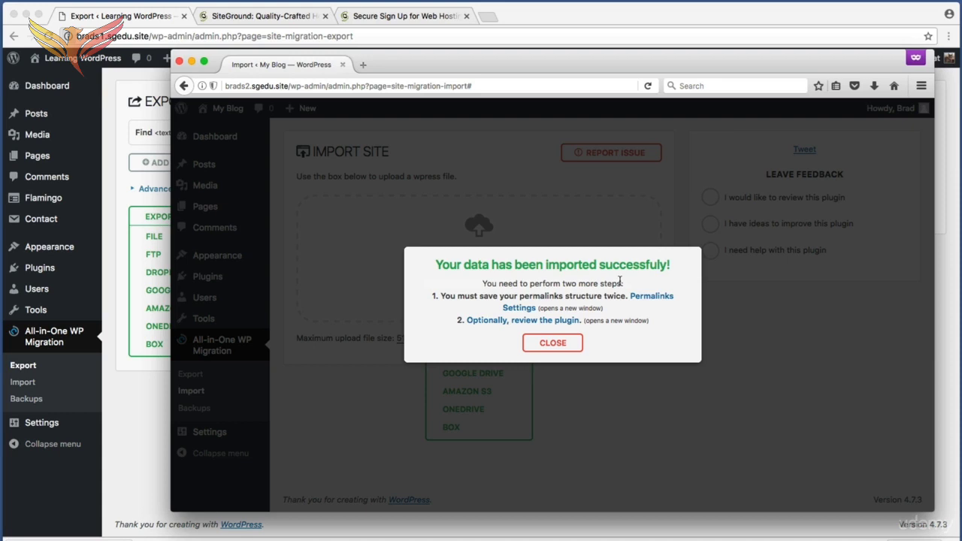
{"action": "key", "text": "super+shift+4"}
{"action": "left_click_drag", "start_coordinate": [427, 288], "coordinate": [683, 305]}
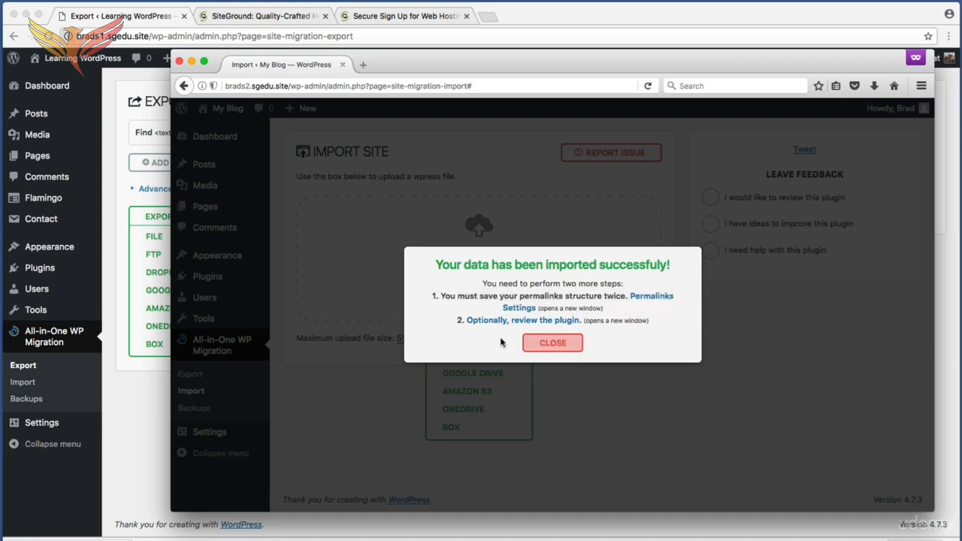
{"action": "left_click", "coordinate": [566, 351]}
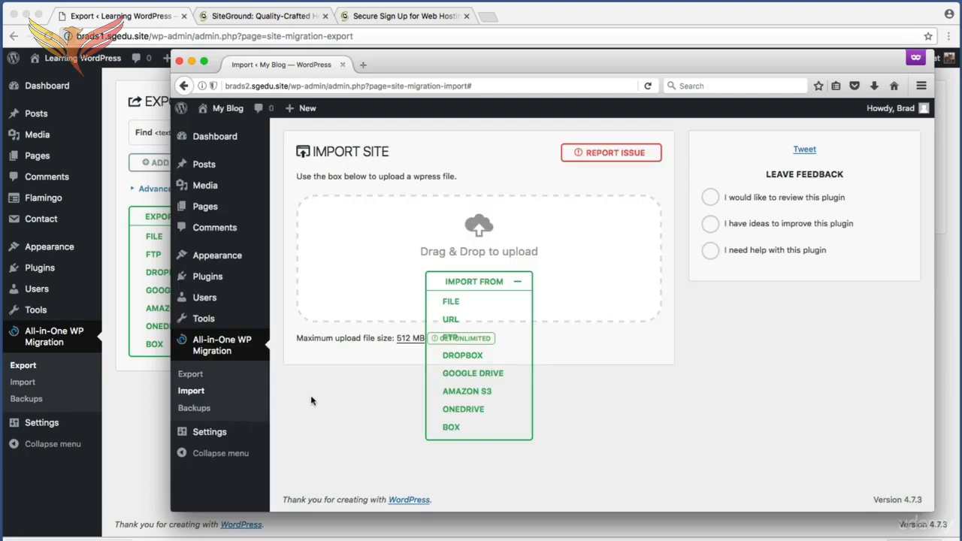
Step: Open the new site's permalink settings and save the structure as Month and name
{"action": "key", "text": "super+shift+4"}
{"action": "left_click_drag", "start_coordinate": [296, 408], "coordinate": [160, 443]}
{"action": "mouse_move", "coordinate": [221, 432]}
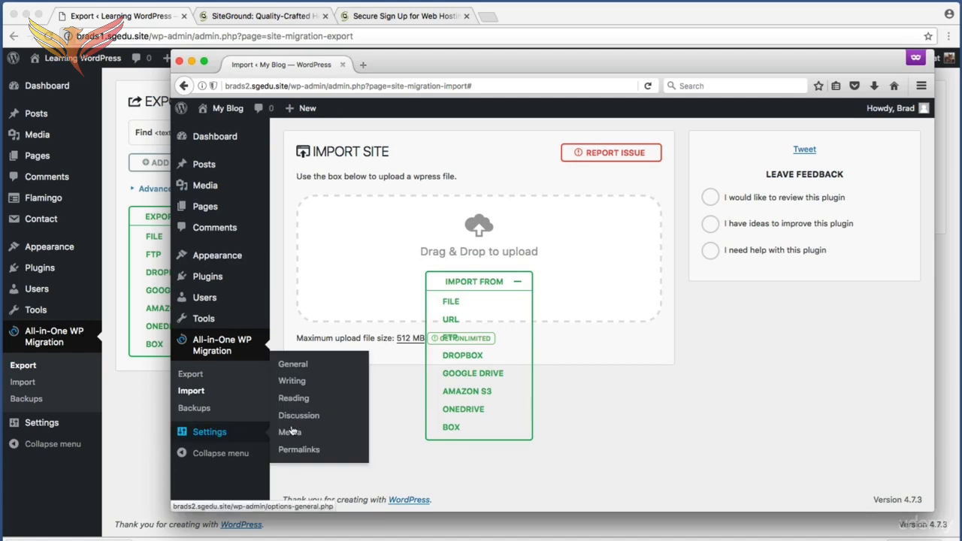
{"action": "left_click", "coordinate": [328, 454]}
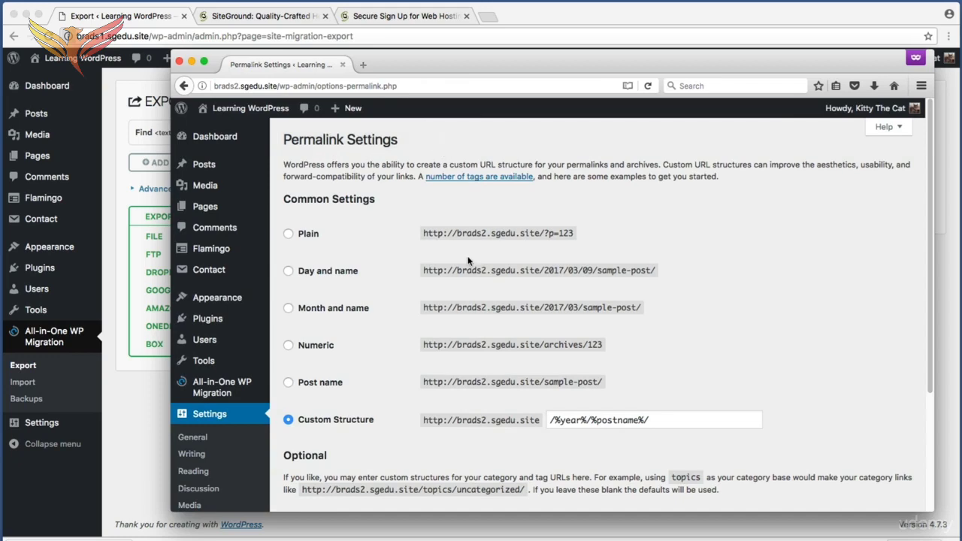
{"action": "left_click", "coordinate": [289, 311]}
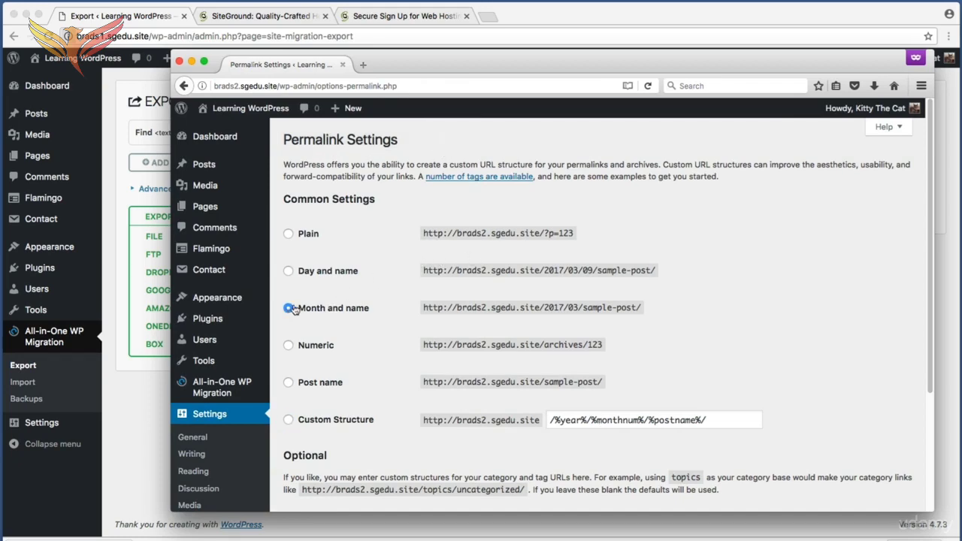
{"action": "scroll", "coordinate": [288, 310], "scroll_direction": "down", "scroll_amount": 4}
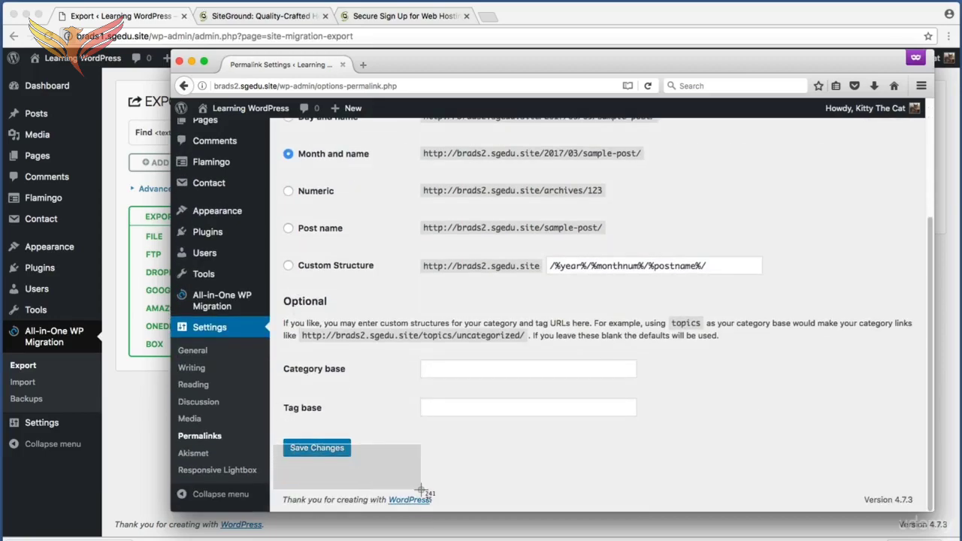
{"action": "left_click", "coordinate": [346, 450]}
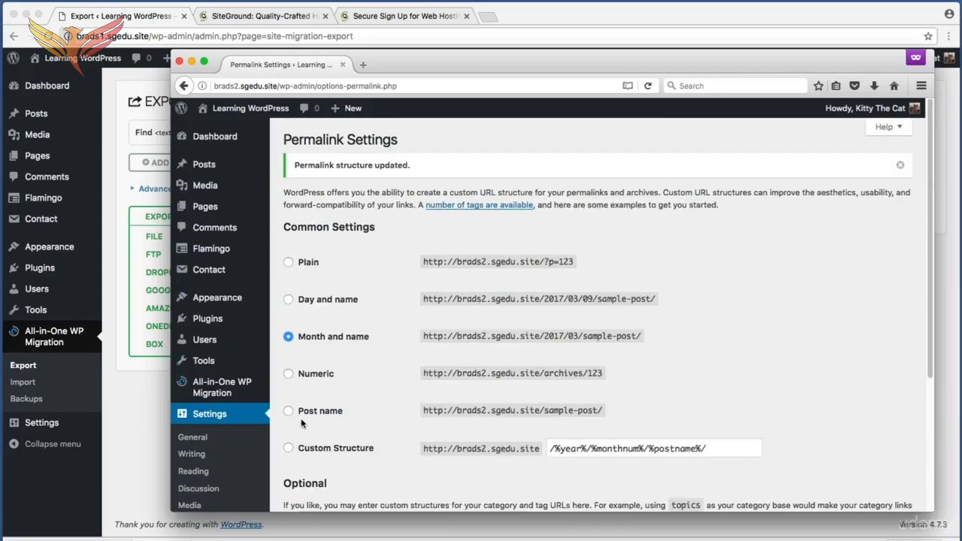
Step: Set the permalinks to the custom structure /%year%/%postname%/ and save the settings again
{"action": "left_click", "coordinate": [289, 448]}
{"action": "triple_click", "coordinate": [681, 448]}
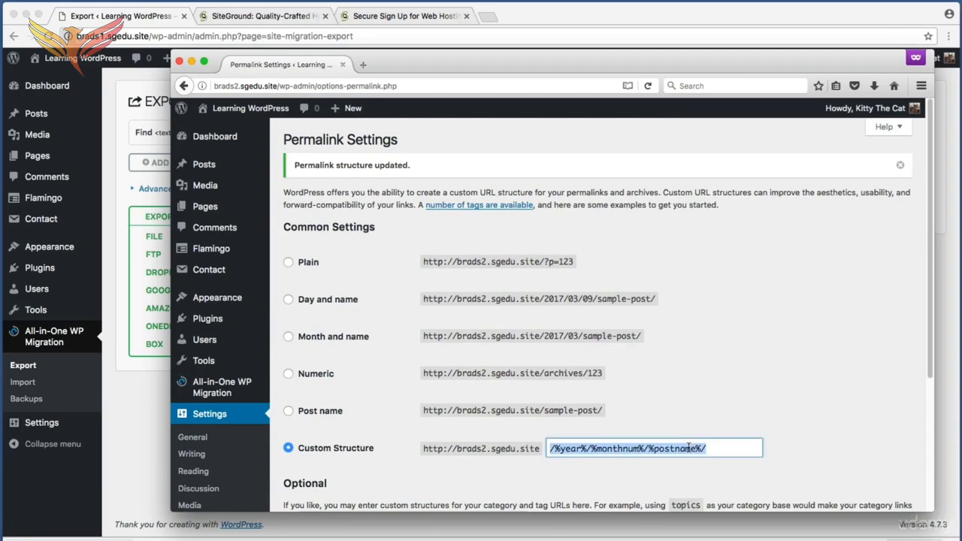
{"action": "type", "text": "/%year%/%postname%/"}
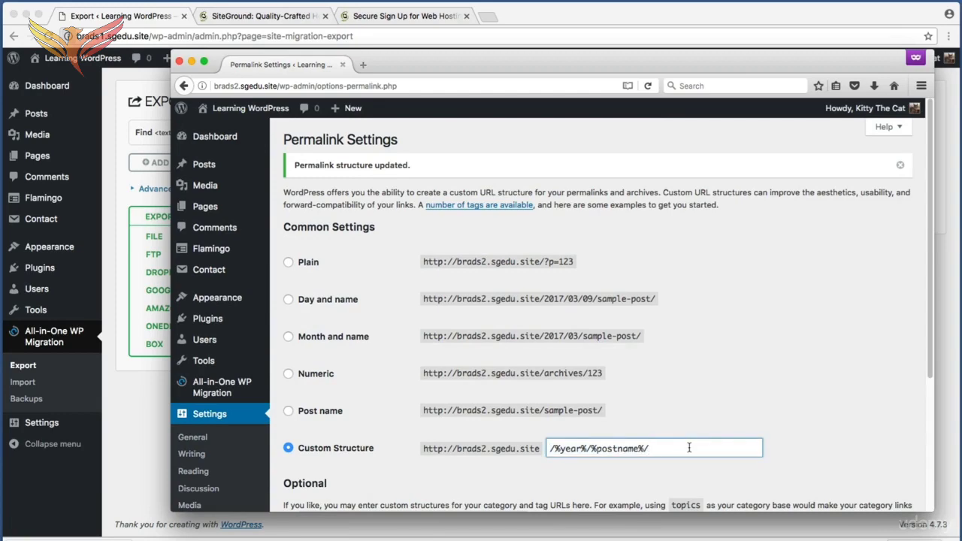
{"action": "scroll", "coordinate": [687, 448], "scroll_direction": "down", "scroll_amount": 5}
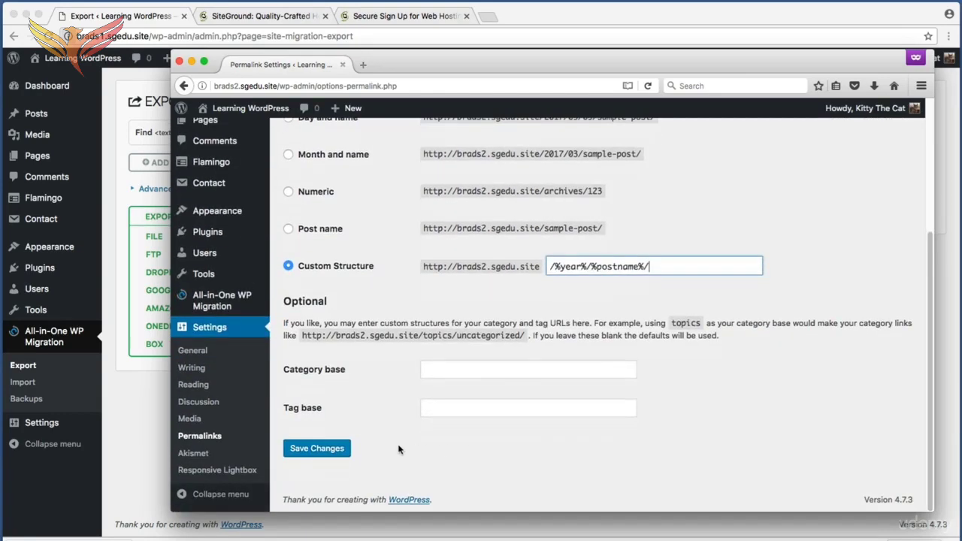
{"action": "left_click", "coordinate": [332, 449]}
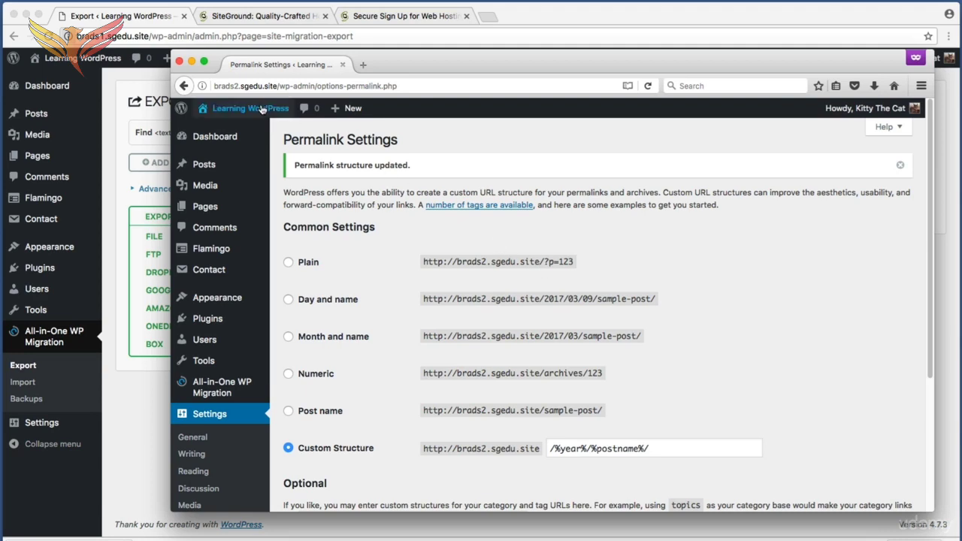
Step: Visit the migrated site's front end and examine its homepage content and web address
{"action": "mouse_move", "coordinate": [262, 110]}
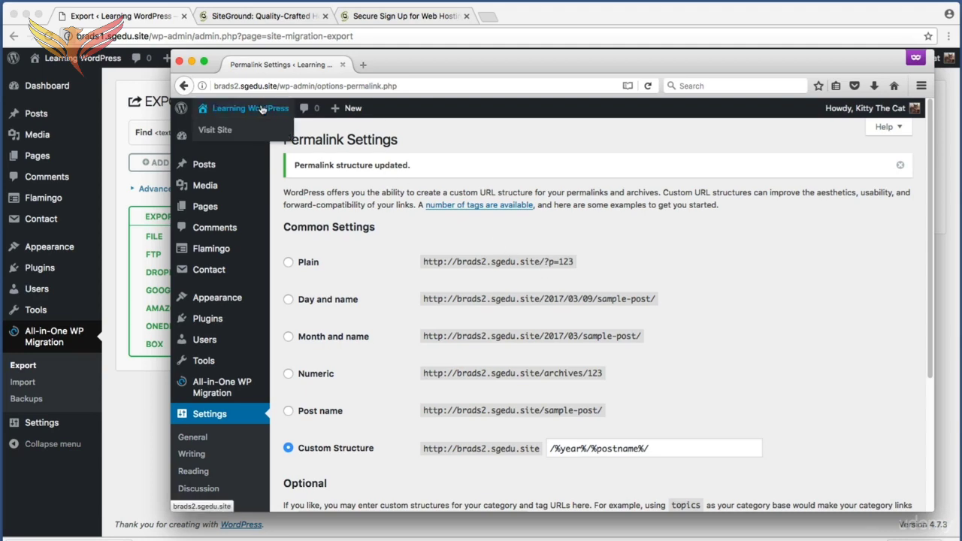
{"action": "left_click", "coordinate": [261, 109]}
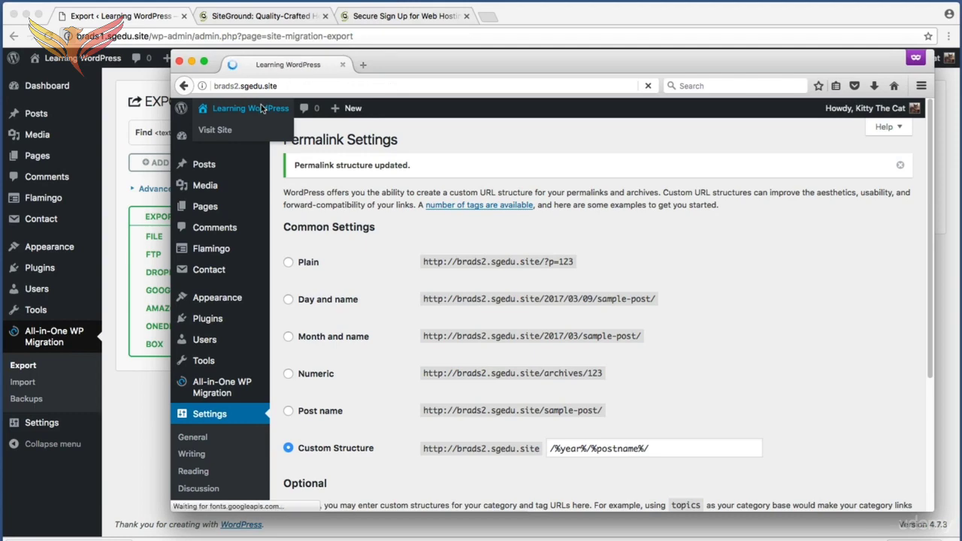
{"action": "scroll", "coordinate": [224, 217], "scroll_direction": "down", "scroll_amount": 3}
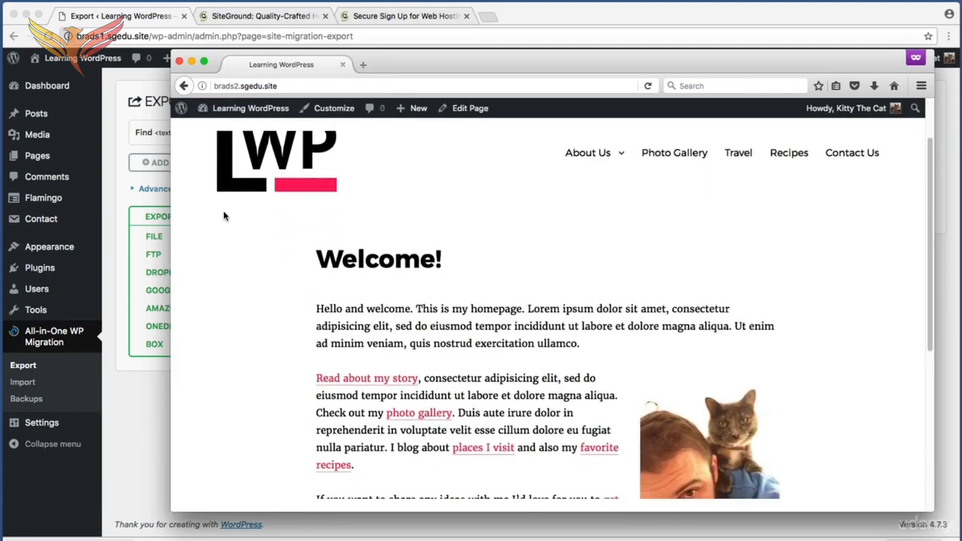
{"action": "scroll", "coordinate": [223, 221], "scroll_direction": "down", "scroll_amount": 5}
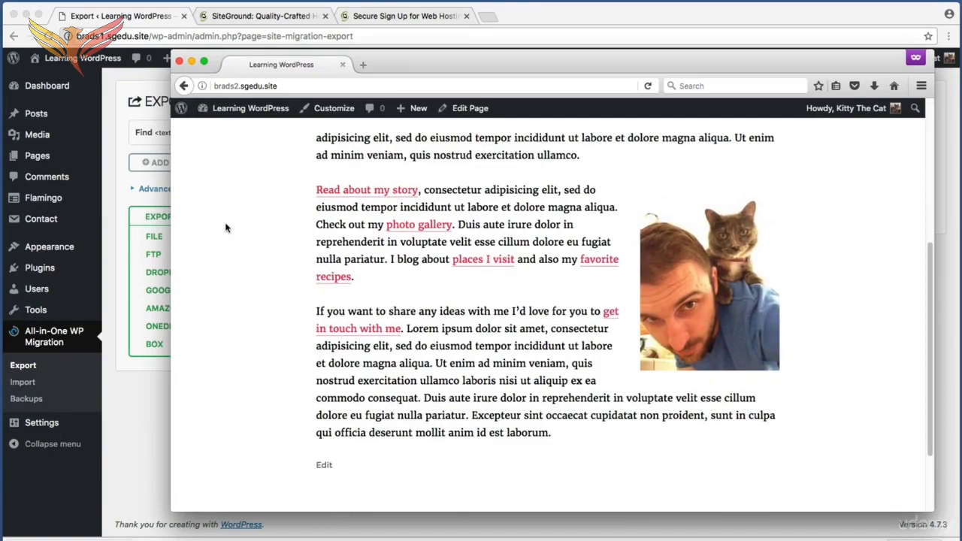
{"action": "scroll", "coordinate": [225, 228], "scroll_direction": "up", "scroll_amount": 8}
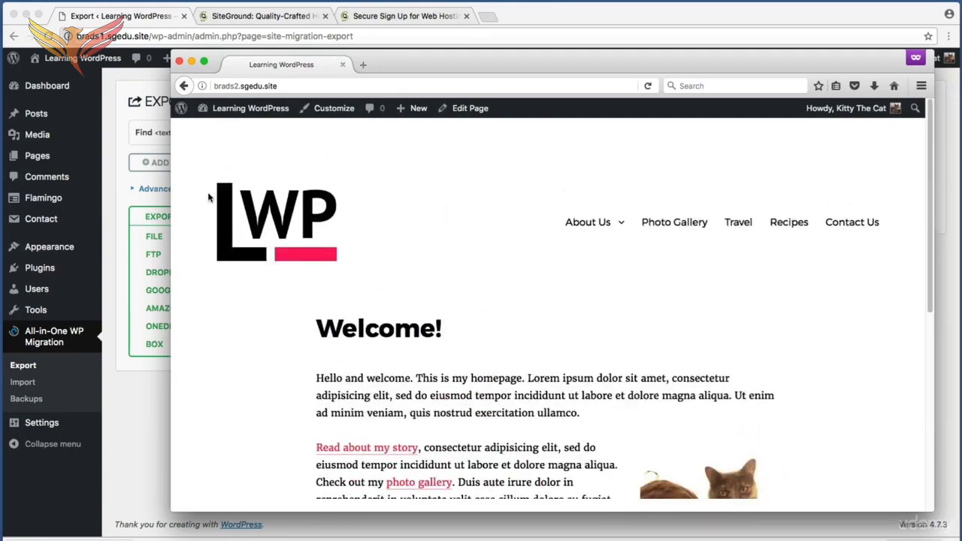
{"action": "left_click_drag", "start_coordinate": [284, 85], "coordinate": [226, 86]}
{"action": "left_click", "coordinate": [226, 86]}
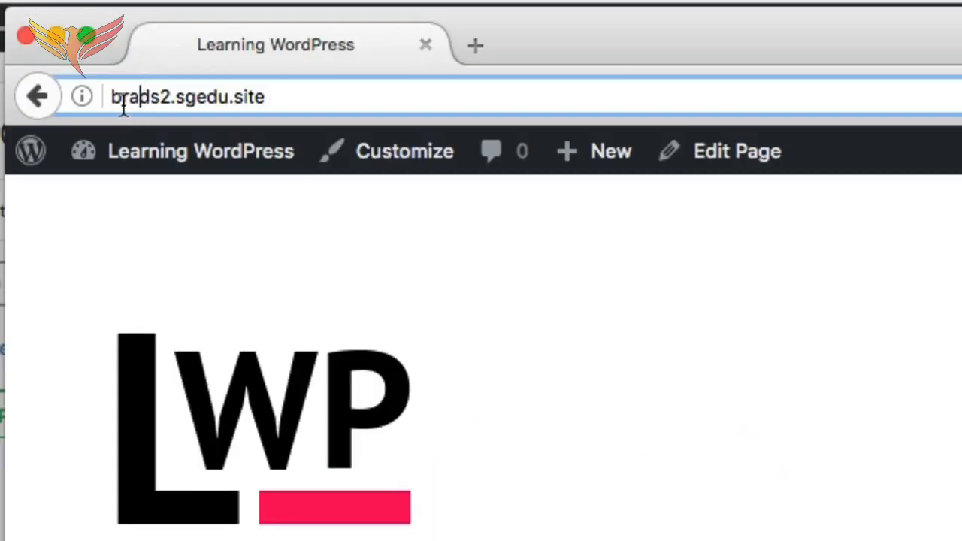
{"action": "left_click_drag", "start_coordinate": [124, 105], "coordinate": [170, 101]}
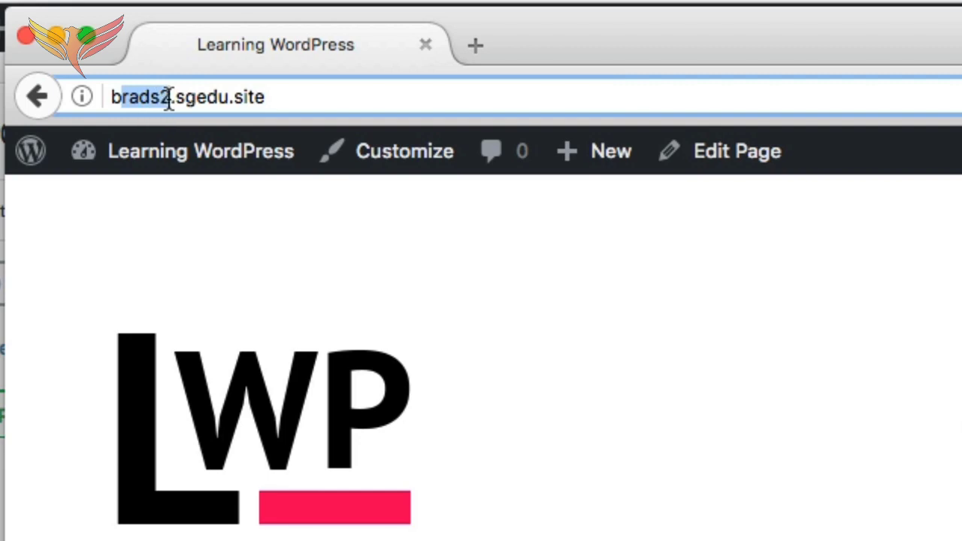
{"action": "left_click", "coordinate": [428, 163]}
Step: Follow the homepage's photo gallery link, check the page's address and pictures, and enlarge the photo of the cat wearing glasses
{"action": "scroll", "coordinate": [402, 300], "scroll_direction": "down", "scroll_amount": 3}
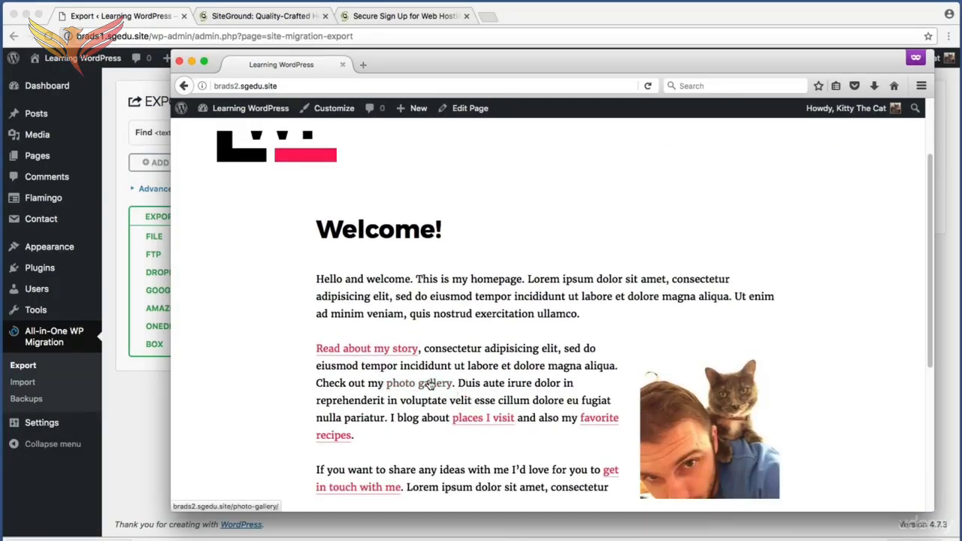
{"action": "left_click", "coordinate": [429, 384]}
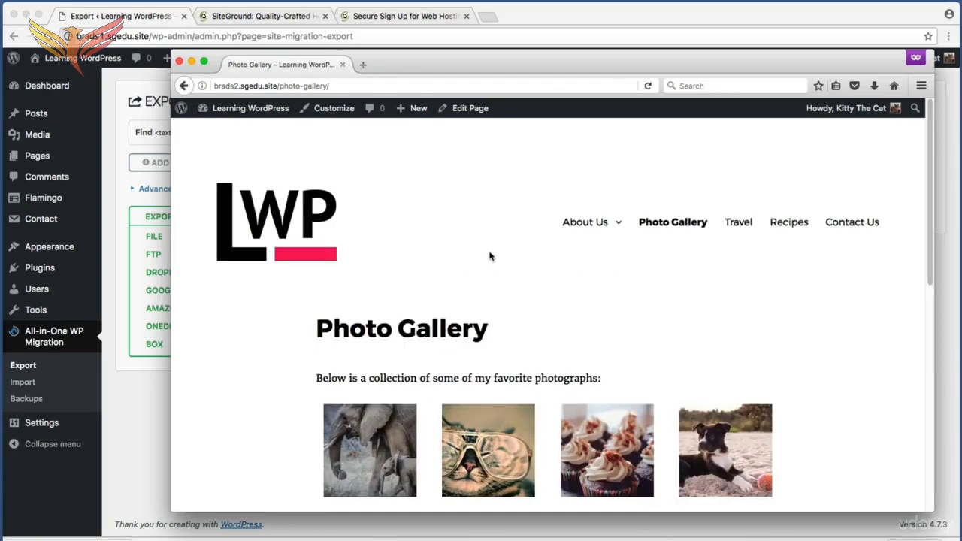
{"action": "left_click", "coordinate": [229, 86]}
{"action": "left_click", "coordinate": [226, 86]}
{"action": "left_click_drag", "start_coordinate": [225, 86], "coordinate": [247, 86]}
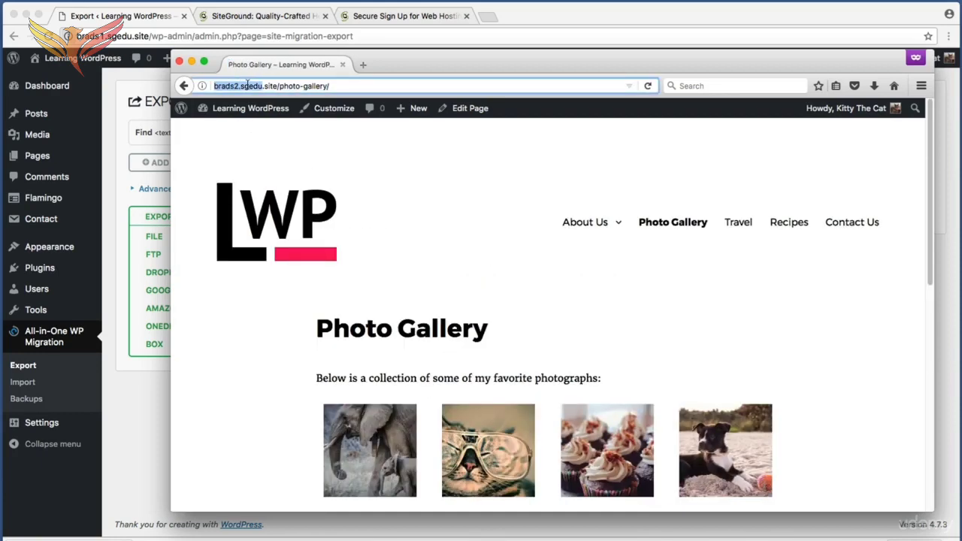
{"action": "left_click", "coordinate": [249, 86]}
{"action": "scroll", "coordinate": [444, 285], "scroll_direction": "down", "scroll_amount": 1}
{"action": "left_click", "coordinate": [506, 402]}
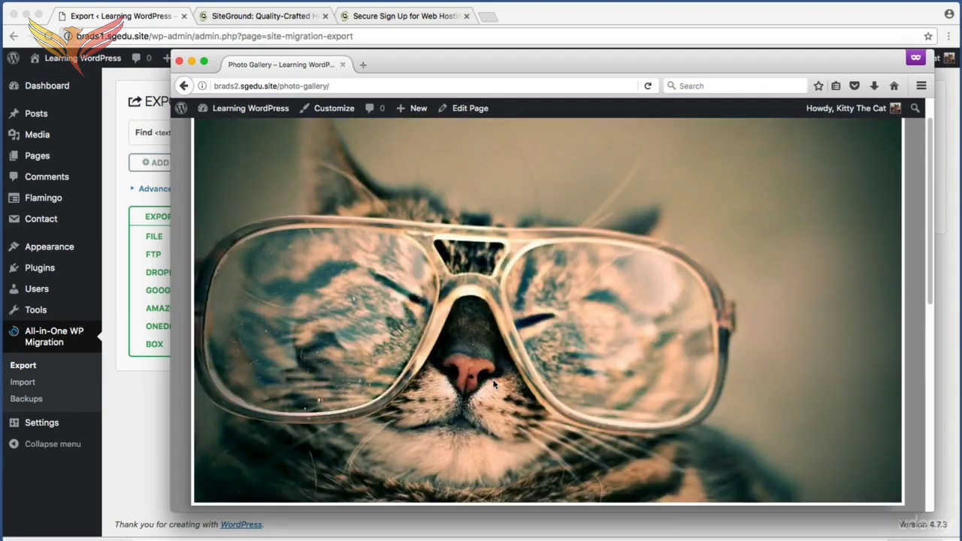
{"action": "left_click", "coordinate": [914, 298]}
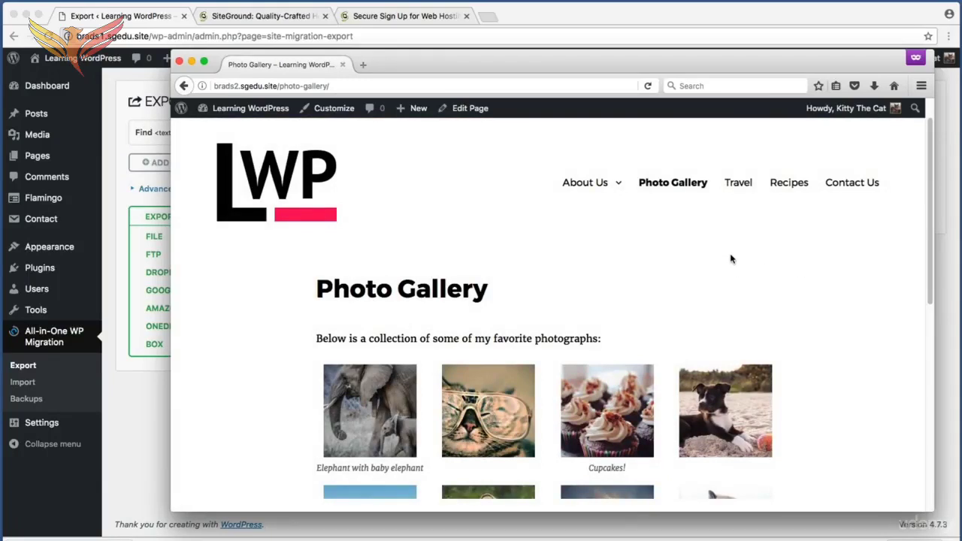
{"action": "scroll", "coordinate": [852, 274], "scroll_direction": "down", "scroll_amount": 3}
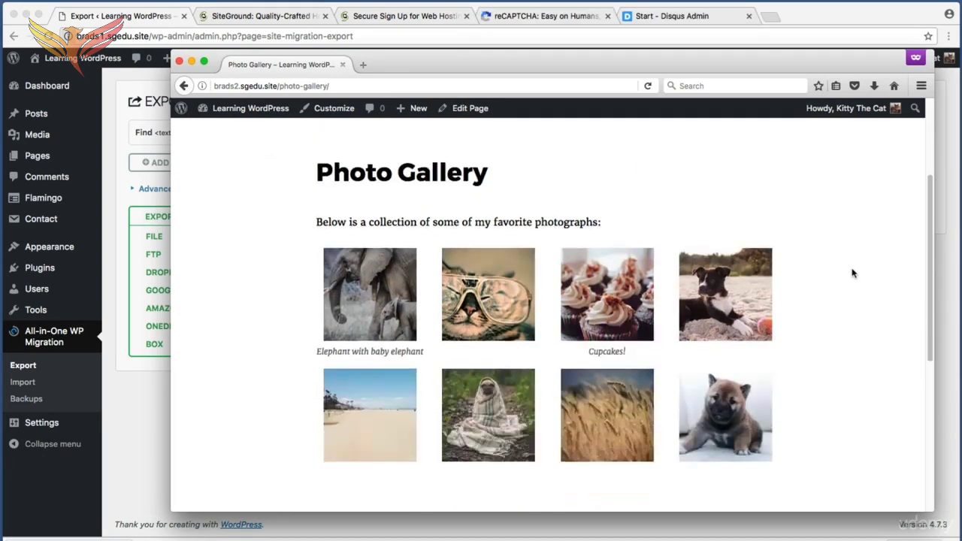
{"action": "scroll", "coordinate": [853, 273], "scroll_direction": "down", "scroll_amount": 8}
{"action": "scroll", "coordinate": [852, 273], "scroll_direction": "up", "scroll_amount": 7}
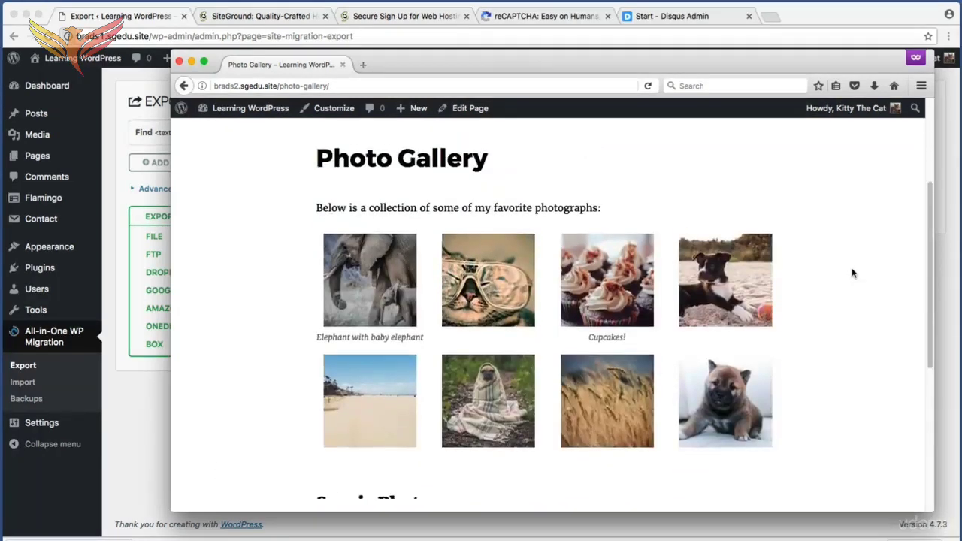
{"action": "scroll", "coordinate": [852, 274], "scroll_direction": "up", "scroll_amount": 3}
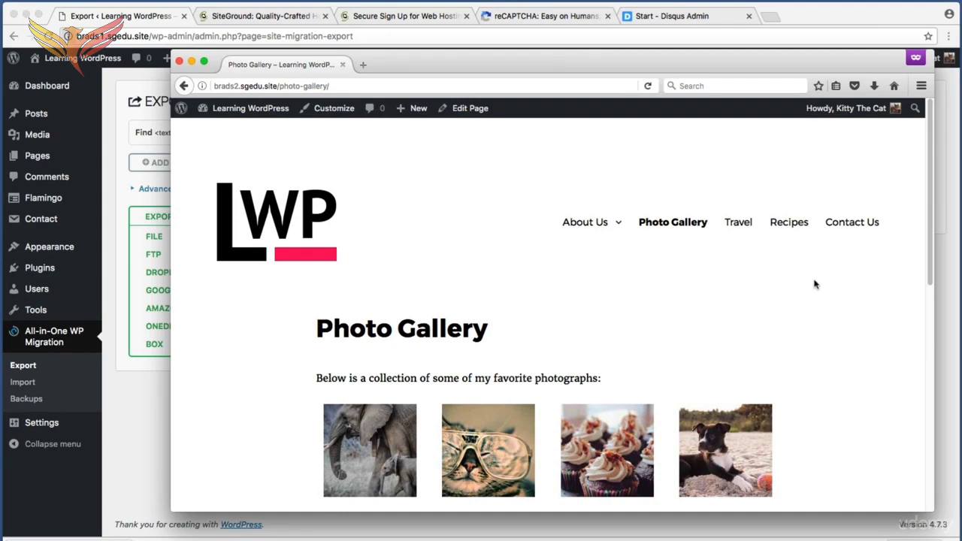
Step: Open the migrated site's Contact Us page and examine the contact form down to its reCAPTCHA box
{"action": "left_click", "coordinate": [874, 225]}
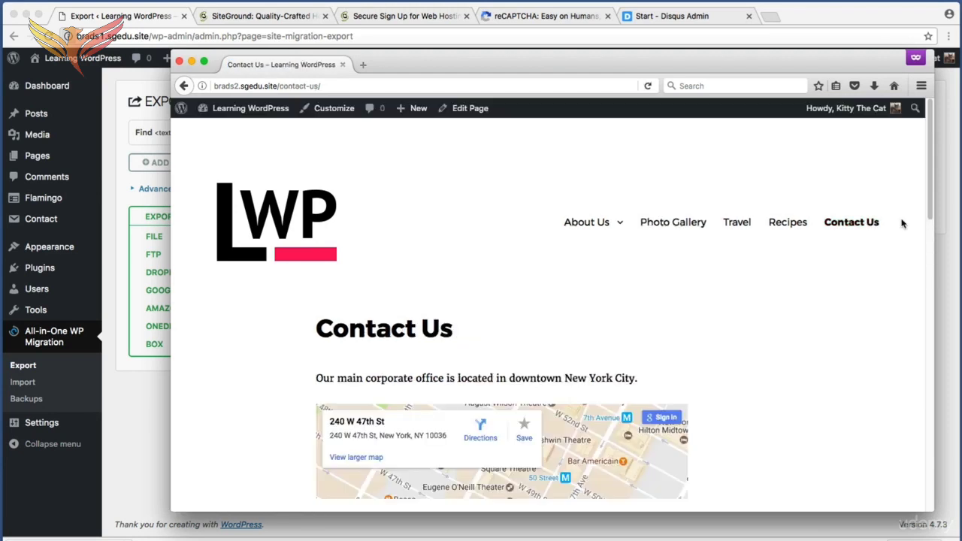
{"action": "scroll", "coordinate": [902, 224], "scroll_direction": "down", "scroll_amount": 10}
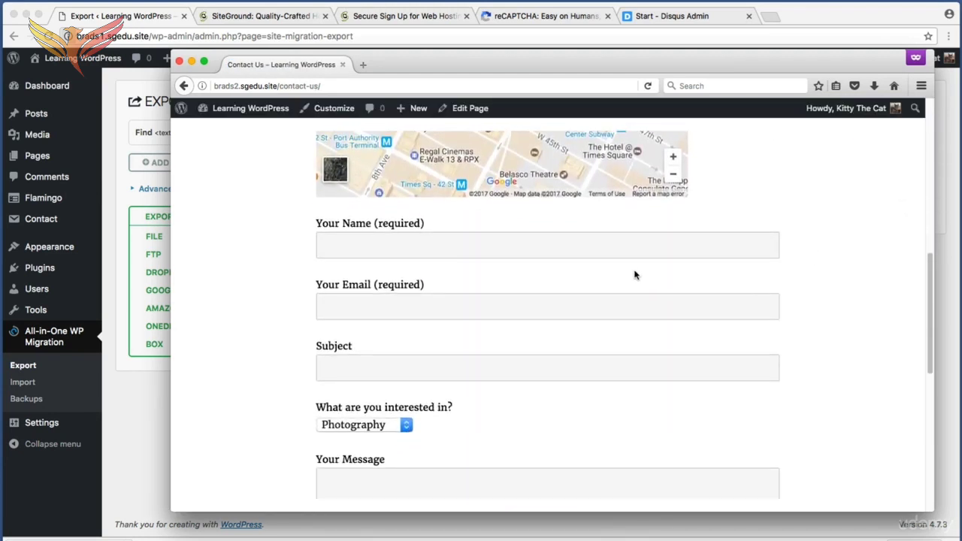
{"action": "scroll", "coordinate": [605, 338], "scroll_direction": "down", "scroll_amount": 3}
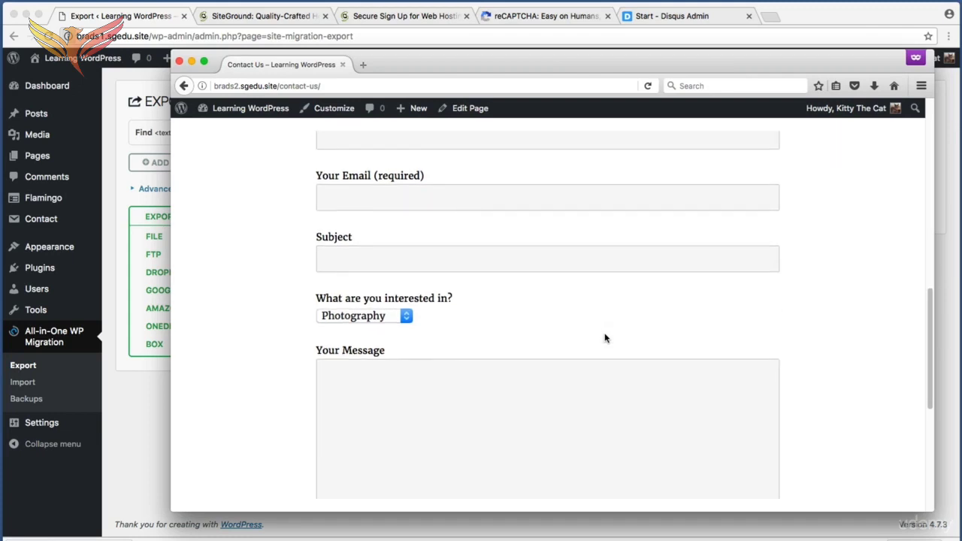
{"action": "scroll", "coordinate": [605, 338], "scroll_direction": "down", "scroll_amount": 6}
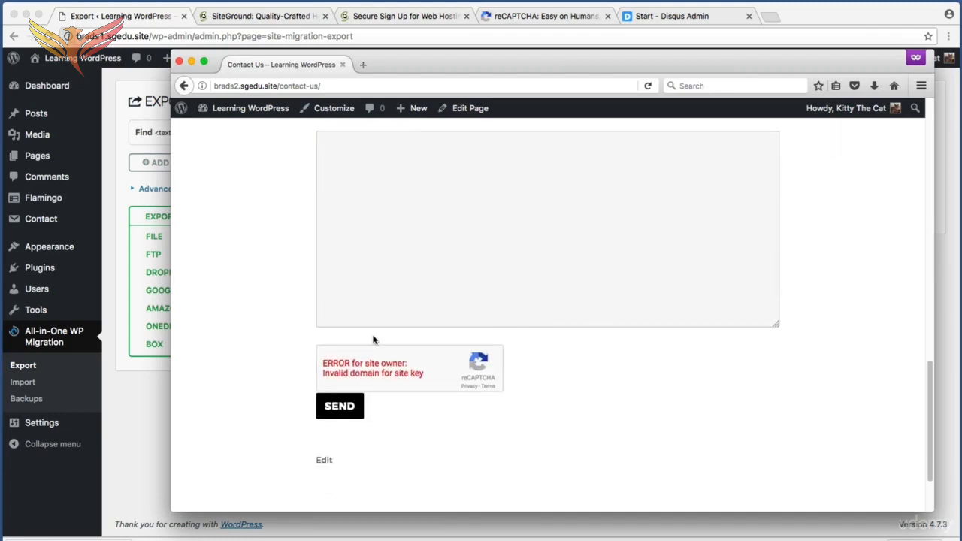
{"action": "key", "text": "super+shift+4"}
{"action": "left_click_drag", "start_coordinate": [287, 333], "coordinate": [532, 391]}
Step: Check the brads2 subdomain in the contact page's address against the message in the reCAPTCHA box
{"action": "left_click", "coordinate": [293, 85]}
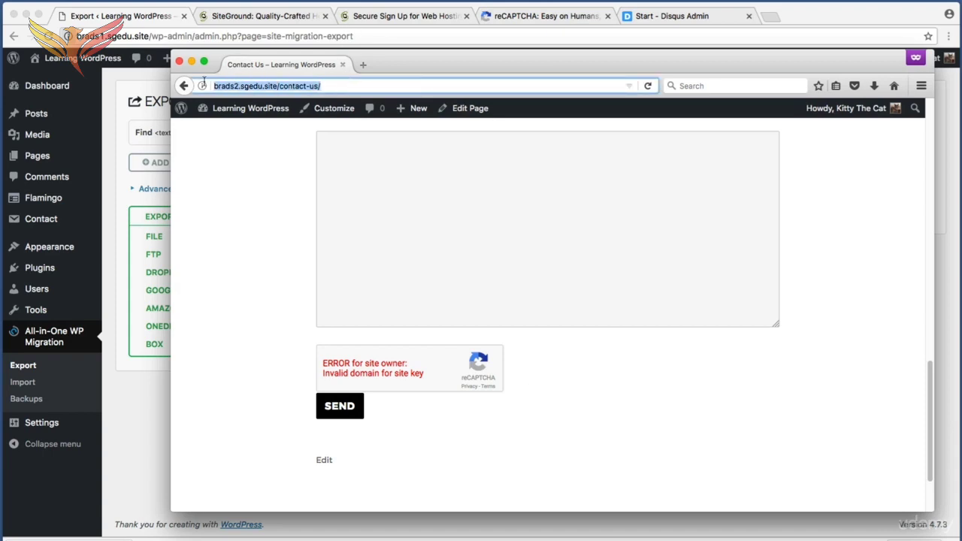
{"action": "left_click", "coordinate": [239, 86]}
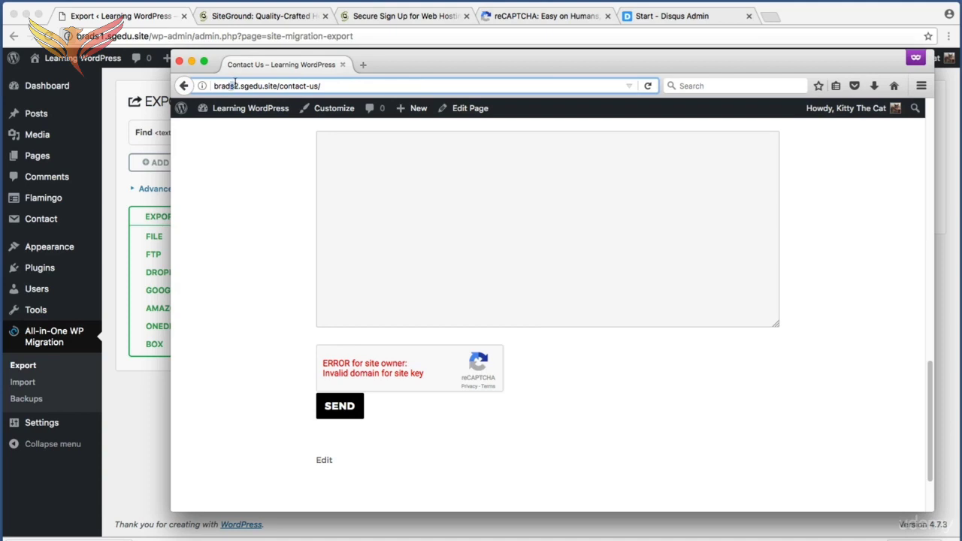
{"action": "left_click_drag", "start_coordinate": [216, 86], "coordinate": [228, 85]}
{"action": "double_click", "coordinate": [223, 83]}
{"action": "key", "text": "super+shift+4"}
{"action": "left_click_drag", "start_coordinate": [298, 327], "coordinate": [517, 393]}
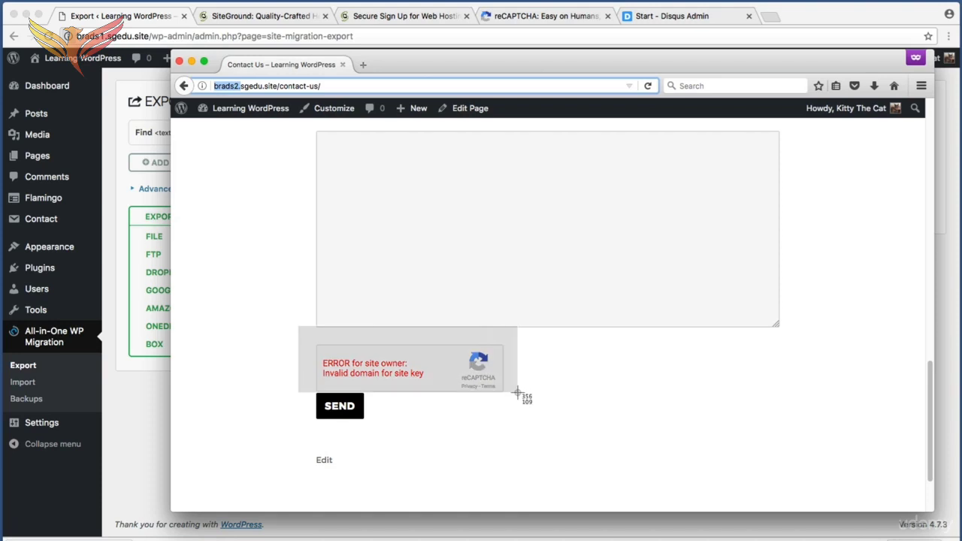
{"action": "left_click_drag", "start_coordinate": [517, 392], "coordinate": [517, 392]}
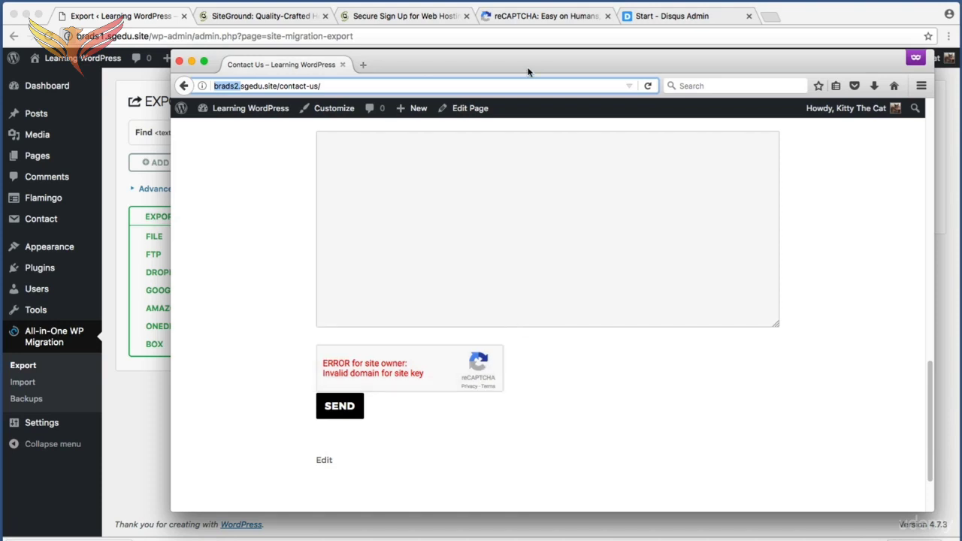
Step: Switch to the Google reCAPTCHA site, open its API key management page and look at the list of registered sites
{"action": "left_click", "coordinate": [534, 16]}
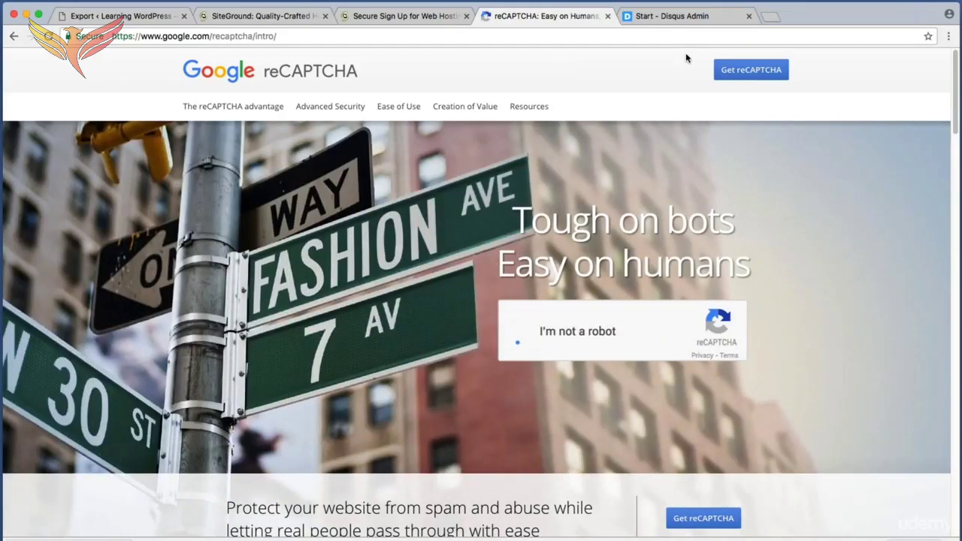
{"action": "key", "text": "super+shift+4"}
{"action": "left_click_drag", "start_coordinate": [687, 43], "coordinate": [822, 97]}
{"action": "left_click", "coordinate": [753, 76]}
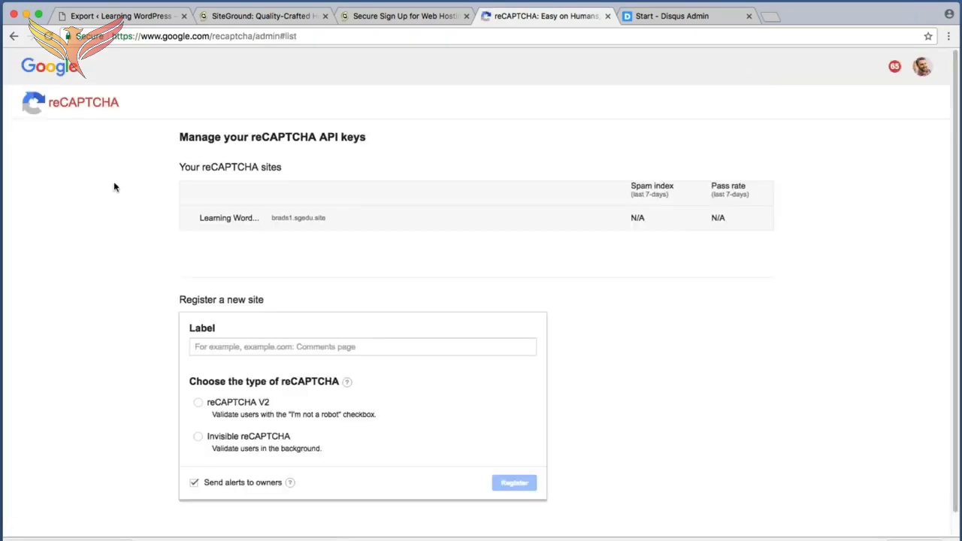
{"action": "key", "text": "super+shift+4"}
{"action": "left_click_drag", "start_coordinate": [170, 171], "coordinate": [811, 239]}
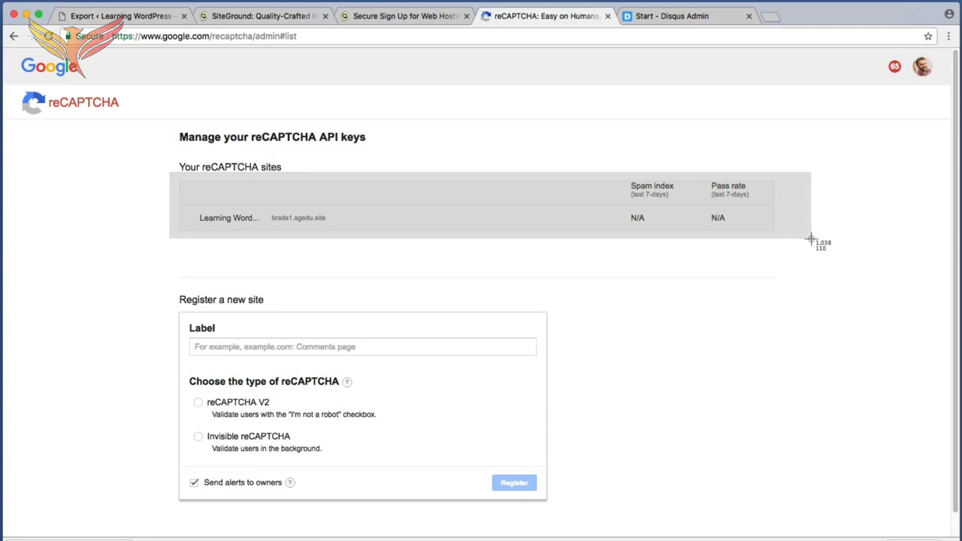
{"action": "left_click_drag", "start_coordinate": [811, 239], "coordinate": [811, 239]}
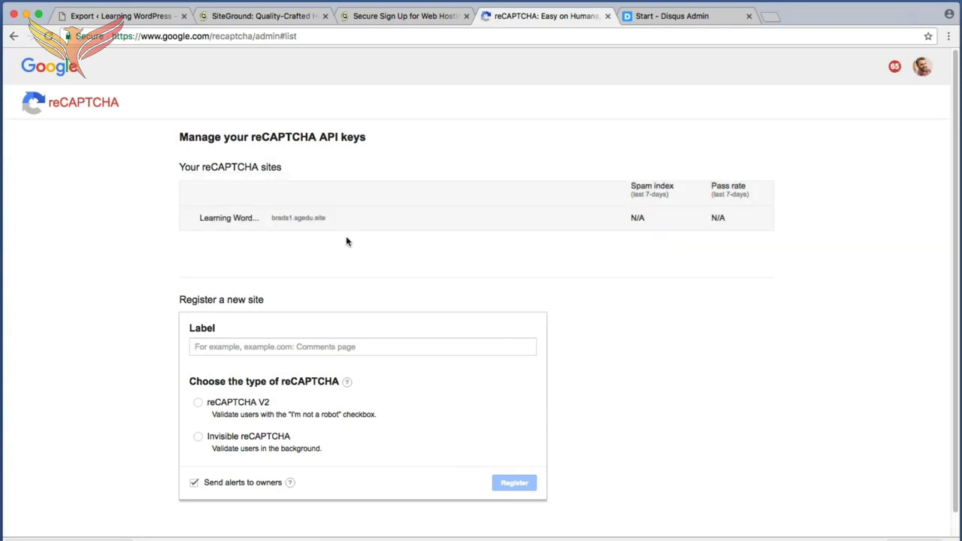
Step: Open the reCAPTCHA entry for brads1.sgedu.site and check the Domains list in its key settings
{"action": "left_click", "coordinate": [305, 224]}
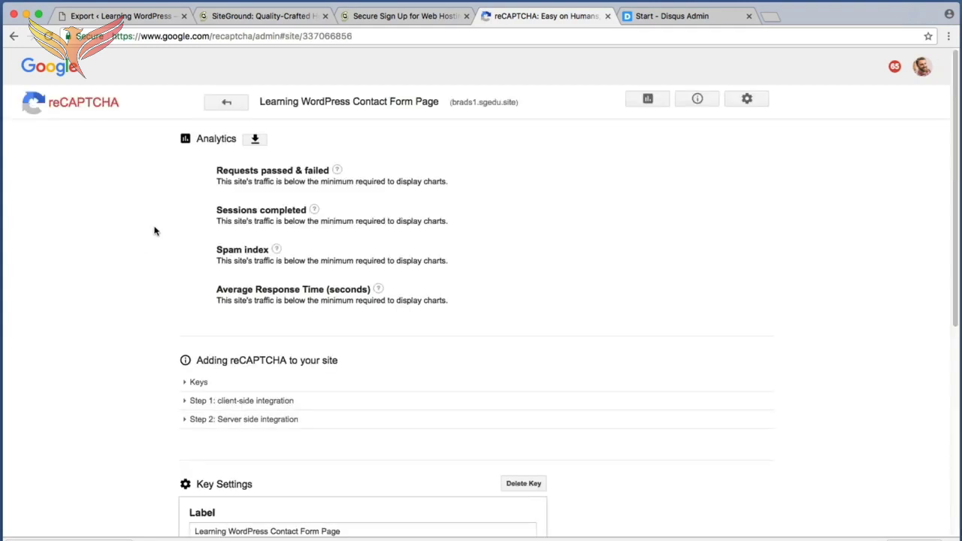
{"action": "scroll", "coordinate": [119, 236], "scroll_direction": "down", "scroll_amount": 5}
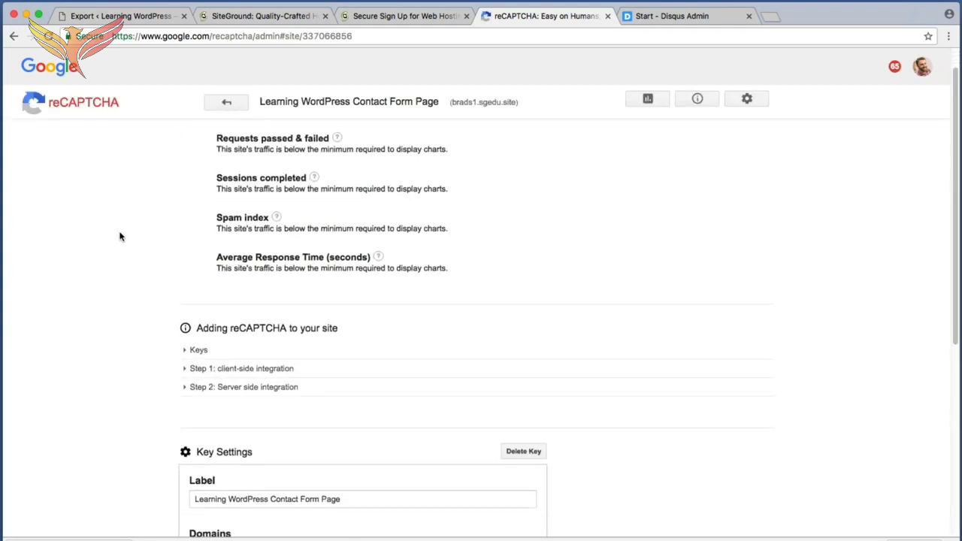
{"action": "key", "text": "super+shift+4"}
{"action": "left_click_drag", "start_coordinate": [176, 178], "coordinate": [569, 288]}
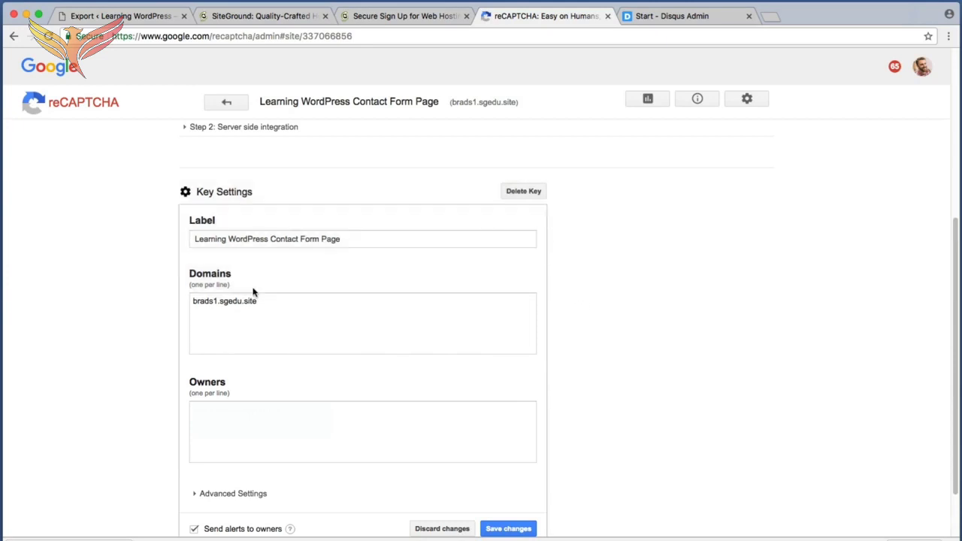
{"action": "key", "text": "super+shift+4"}
{"action": "left_click_drag", "start_coordinate": [176, 263], "coordinate": [376, 323]}
{"action": "left_click", "coordinate": [333, 311]}
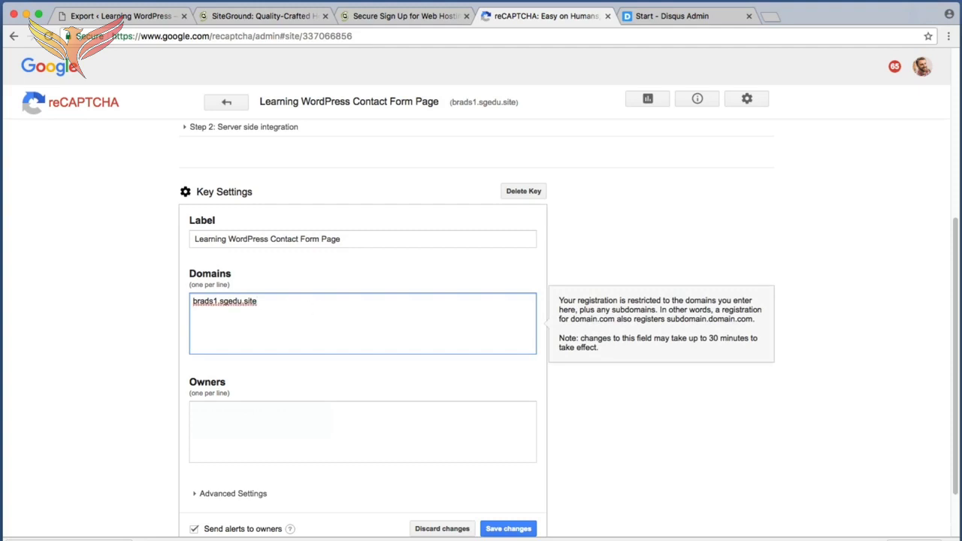
{"action": "left_click_drag", "start_coordinate": [262, 300], "coordinate": [191, 297]}
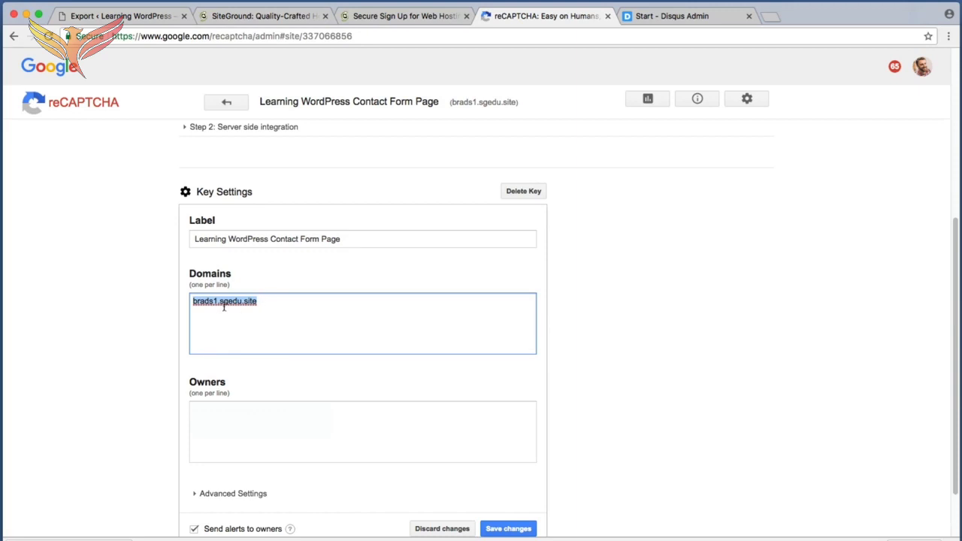
{"action": "left_click", "coordinate": [217, 300]}
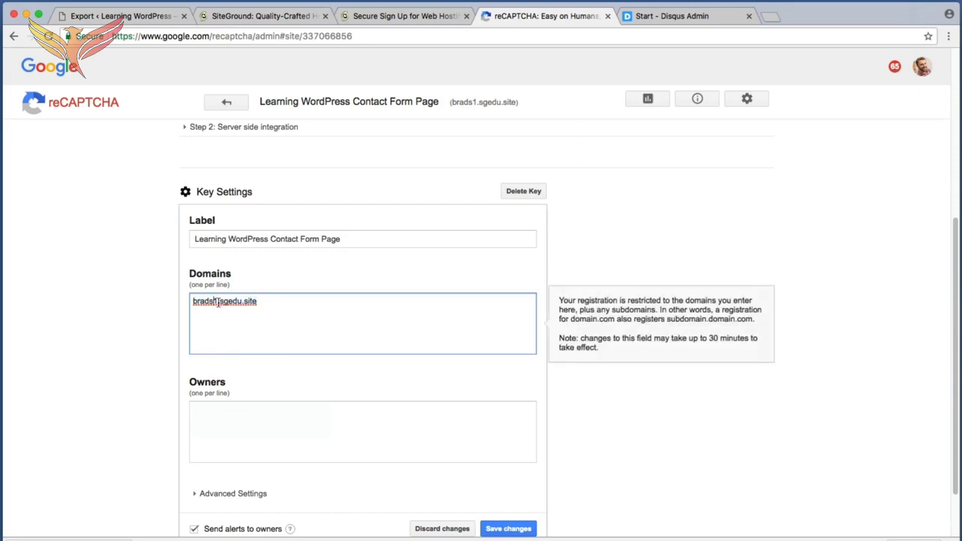
{"action": "key", "text": "BackSpace"}
{"action": "type", "text": "2"}
{"action": "key", "text": "BackSpace"}
{"action": "type", "text": "1"}
Step: Add brads2.sgedu.site on a second line of the reCAPTCHA key's domains and save the changes
{"action": "type", "text": ".site"}
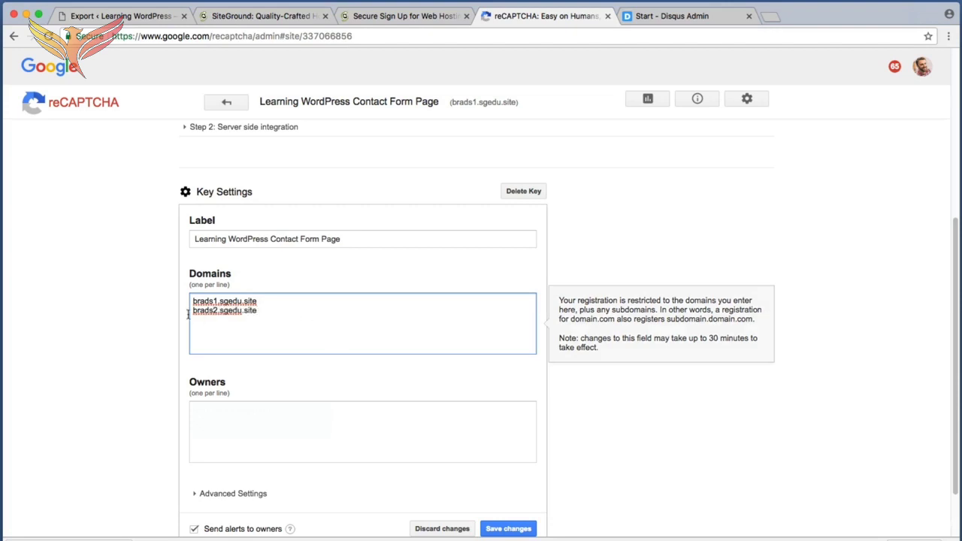
{"action": "left_click_drag", "start_coordinate": [323, 324], "coordinate": [170, 313]}
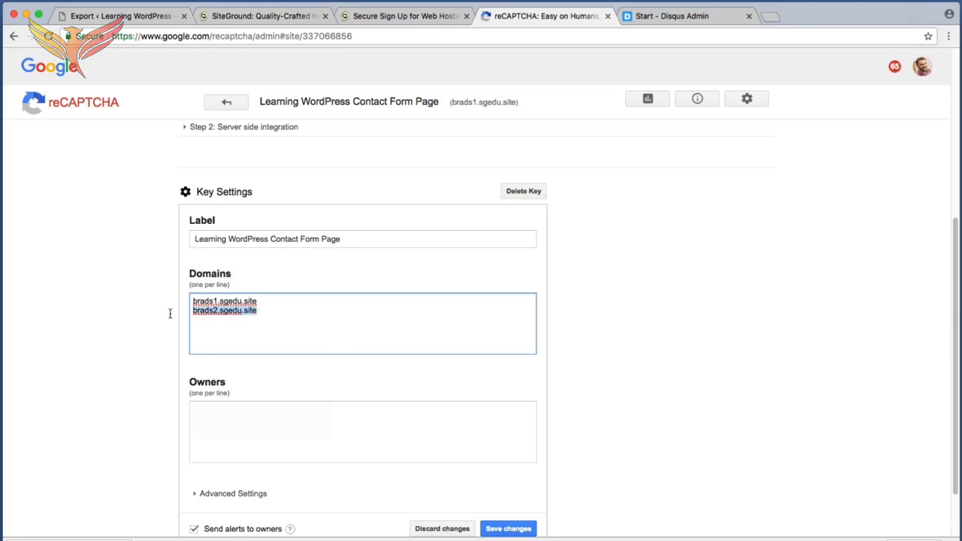
{"action": "left_click", "coordinate": [663, 363]}
{"action": "left_click", "coordinate": [522, 530]}
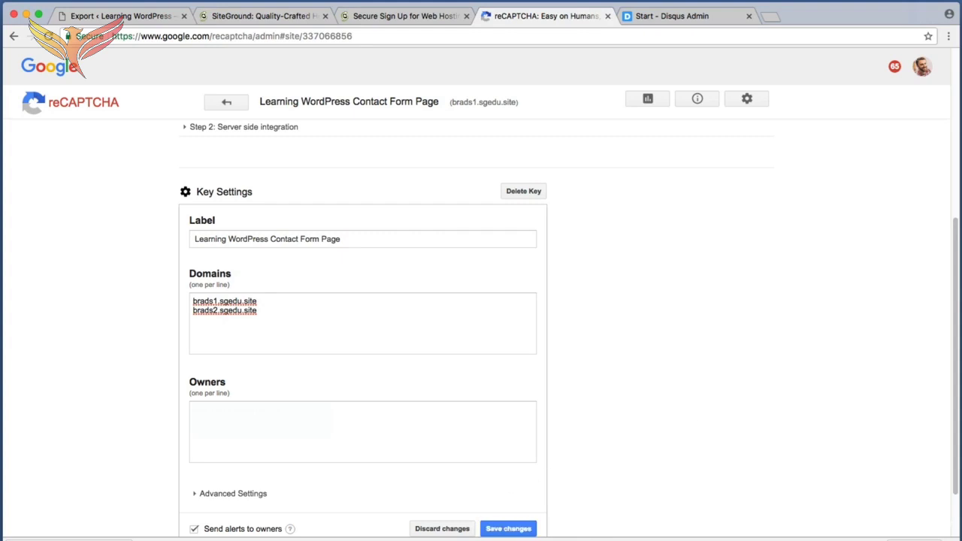
Step: Switch back to the migrated site's Contact Us page, reload it and check the form's reCAPTCHA box
{"action": "key", "text": "super+Tab"}
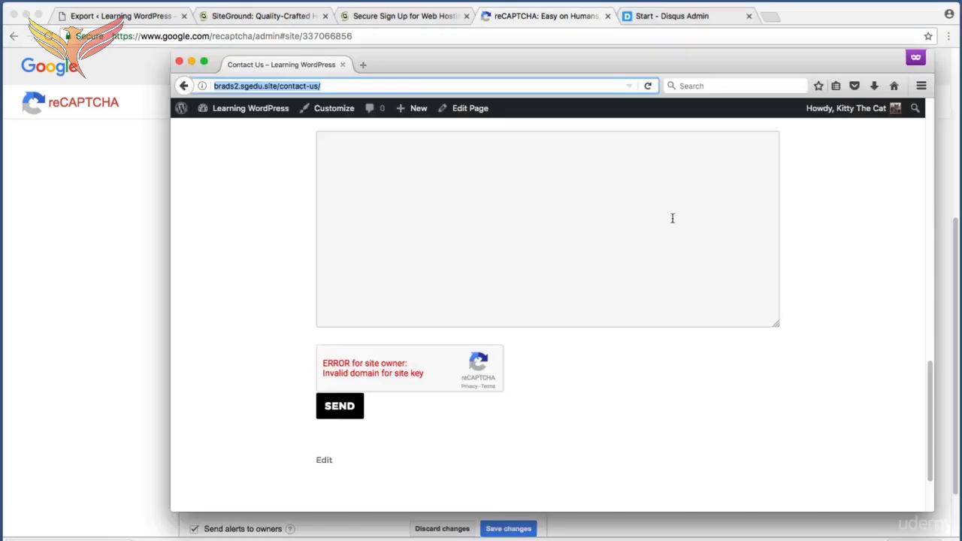
{"action": "scroll", "coordinate": [857, 290], "scroll_direction": "up", "scroll_amount": 5}
{"action": "key", "text": "super+r"}
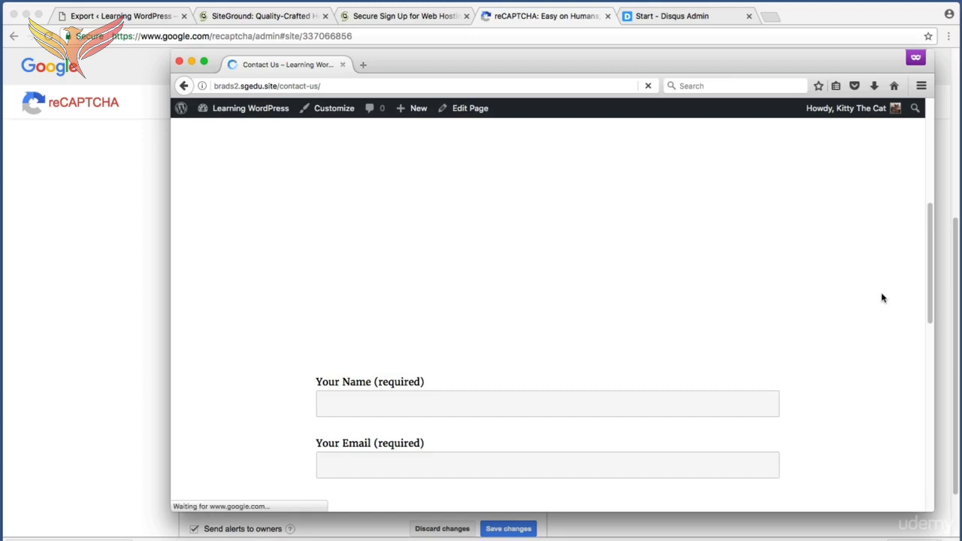
{"action": "scroll", "coordinate": [881, 297], "scroll_direction": "down", "scroll_amount": 8}
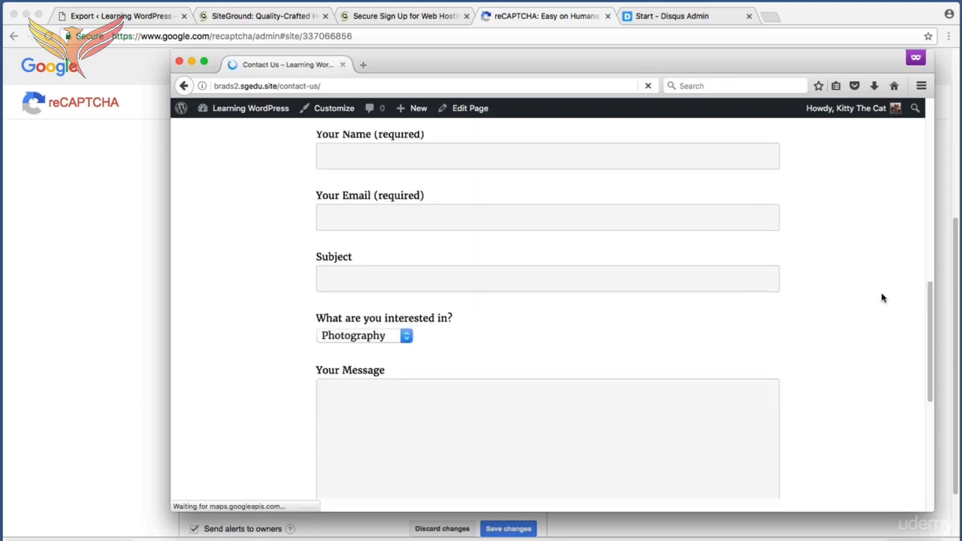
{"action": "key", "text": "super+shift+4"}
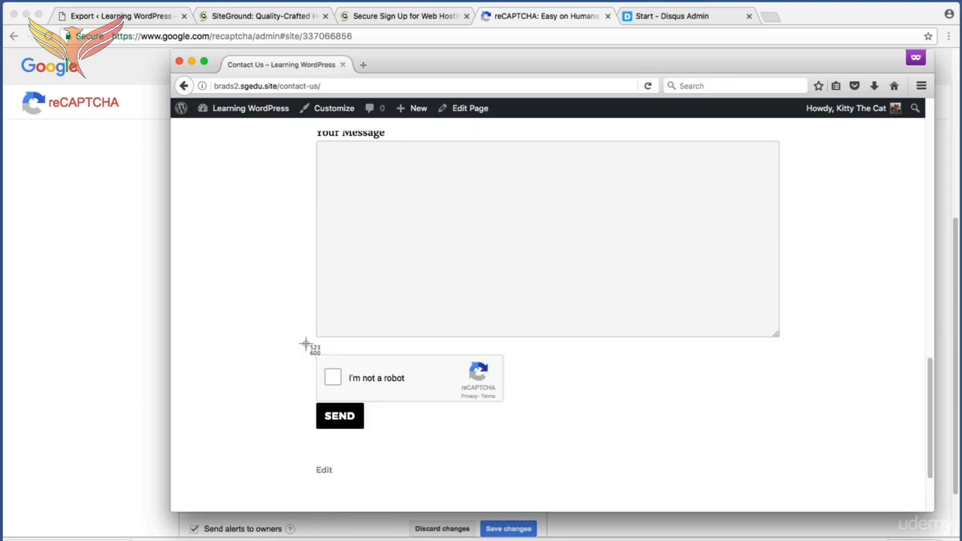
{"action": "left_click_drag", "start_coordinate": [306, 345], "coordinate": [531, 407]}
Step: Switch to the Disqus admin page, check its web address and open the Learning WordPress site's general settings
{"action": "left_click", "coordinate": [684, 16]}
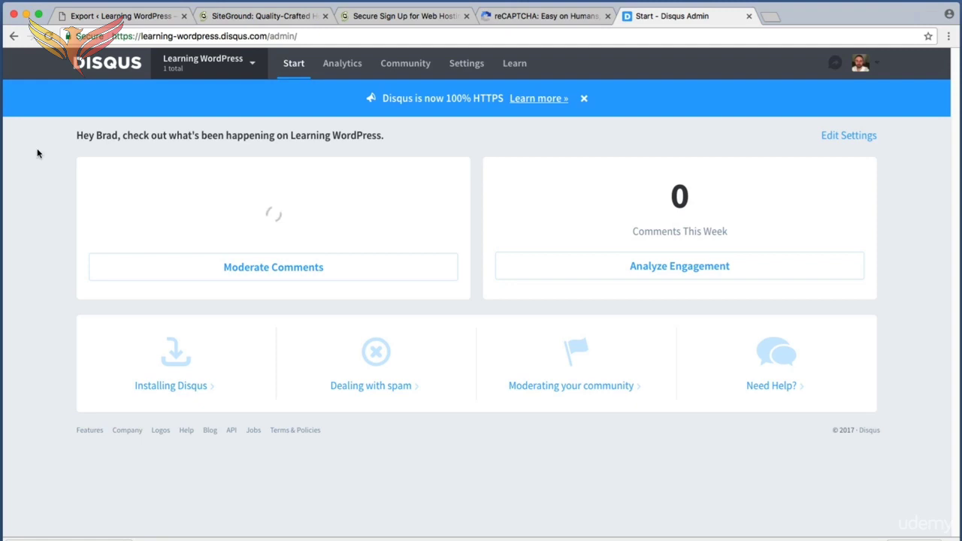
{"action": "double_click", "coordinate": [233, 36]}
{"action": "left_click", "coordinate": [224, 36]}
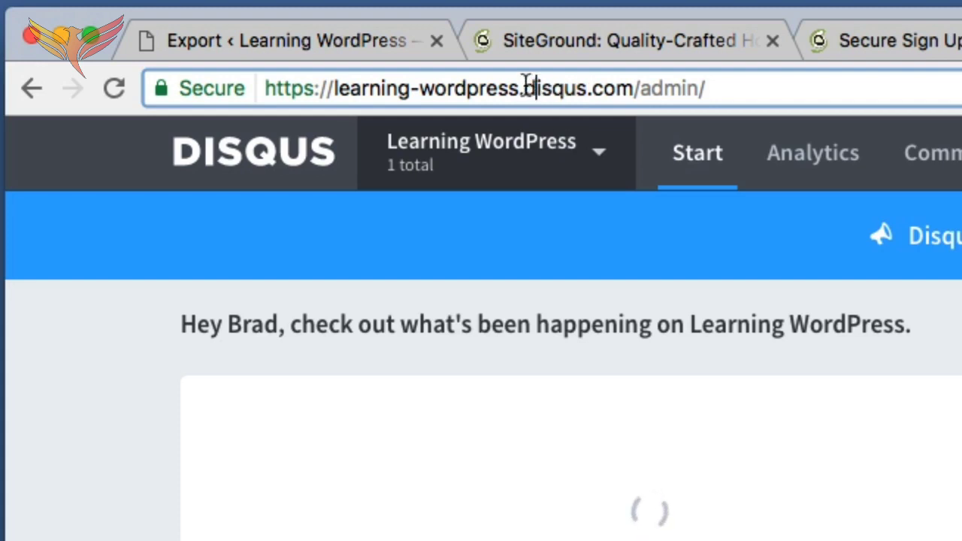
{"action": "left_click_drag", "start_coordinate": [529, 87], "coordinate": [627, 88]}
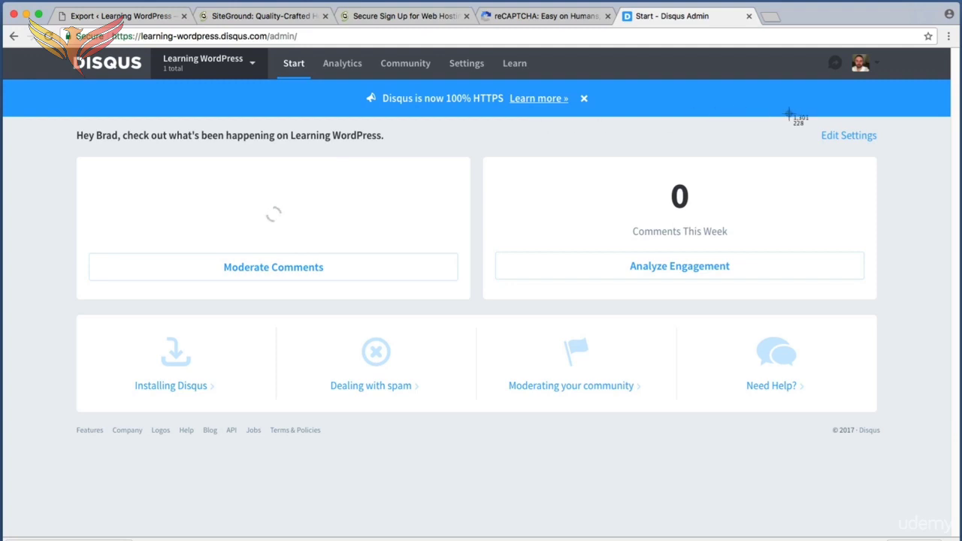
{"action": "key", "text": "super+shift+4"}
{"action": "left_click_drag", "start_coordinate": [804, 120], "coordinate": [867, 154]}
{"action": "left_click", "coordinate": [864, 140]}
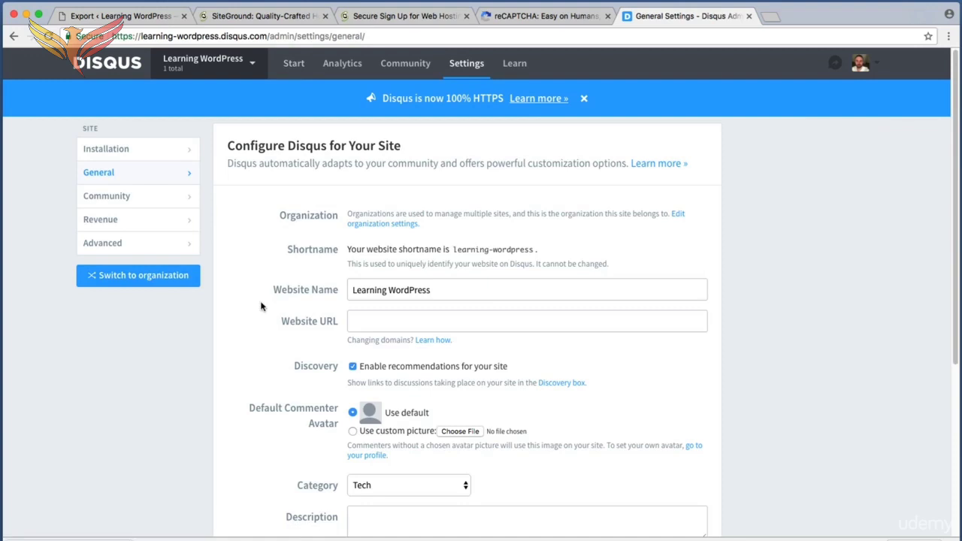
Step: Examine the Disqus Website URL setting and follow the help link about changing domains
{"action": "key", "text": "super+shift+4"}
{"action": "left_click_drag", "start_coordinate": [275, 309], "coordinate": [608, 351]}
{"action": "key", "text": "super+shift+4"}
{"action": "left_click_drag", "start_coordinate": [343, 335], "coordinate": [457, 345]}
{"action": "left_click", "coordinate": [441, 345]}
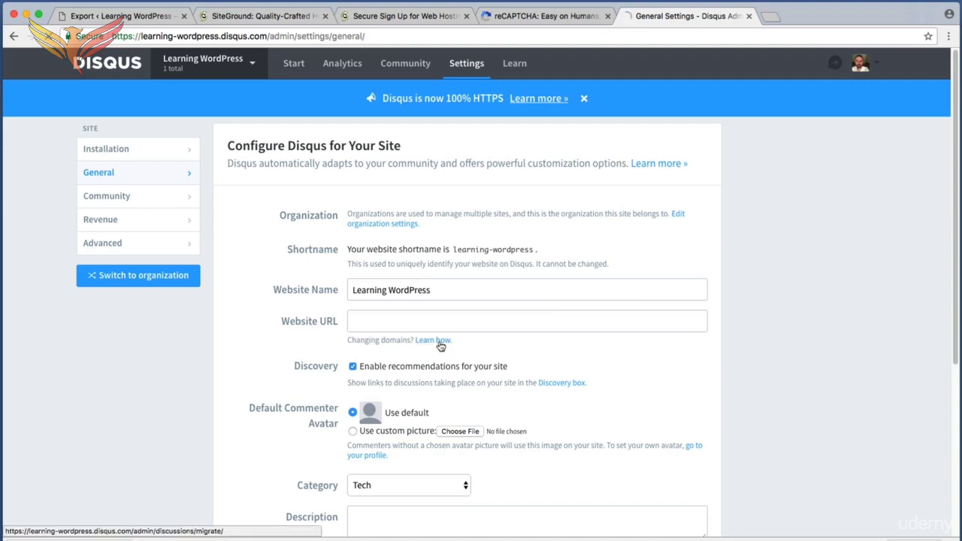
Step: Start the Disqus Domain Migration Tool, continue to its domain replacement page and check the associated domain field
{"action": "key", "text": "super+shift+4"}
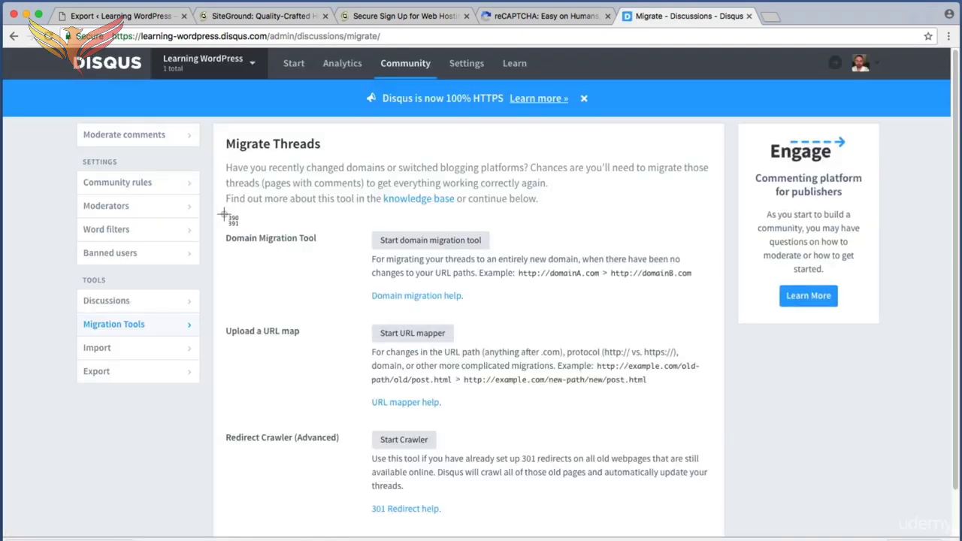
{"action": "left_click_drag", "start_coordinate": [222, 214], "coordinate": [518, 268]}
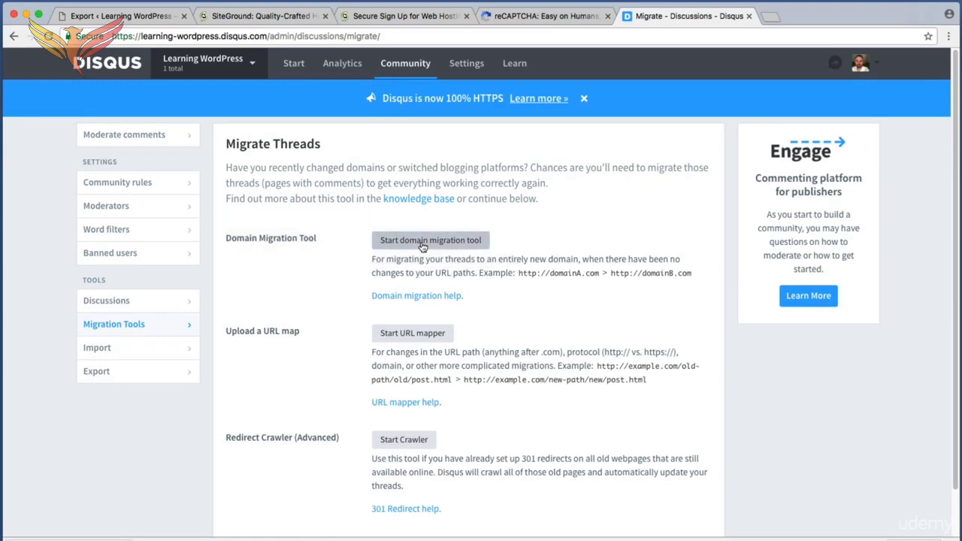
{"action": "left_click", "coordinate": [423, 248]}
{"action": "key", "text": "super+shift+4"}
{"action": "left_click_drag", "start_coordinate": [221, 283], "coordinate": [290, 321]}
{"action": "left_click", "coordinate": [251, 303]}
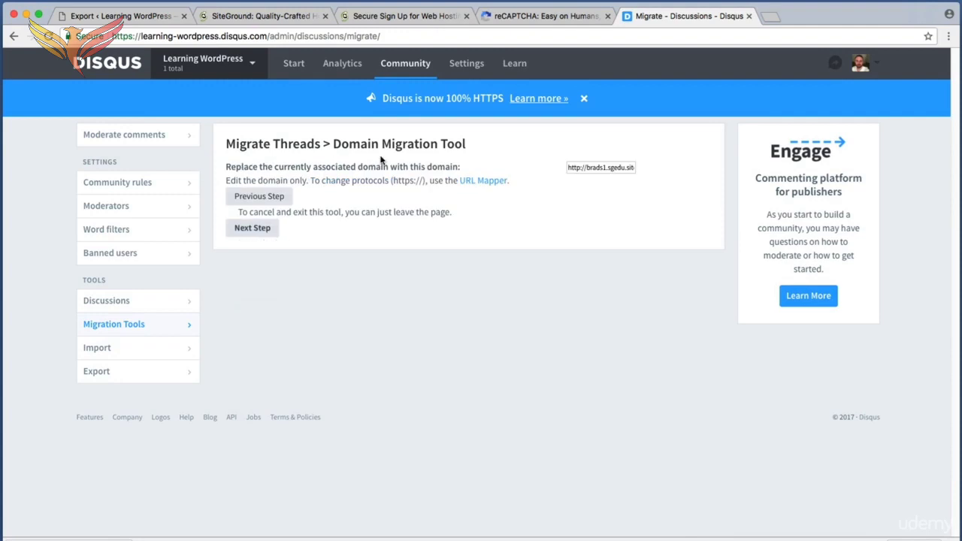
{"action": "key", "text": "super+shift+4"}
{"action": "left_click_drag", "start_coordinate": [553, 154], "coordinate": [642, 179]}
{"action": "key", "text": "super+shift+4"}
{"action": "left_click_drag", "start_coordinate": [559, 151], "coordinate": [643, 179]}
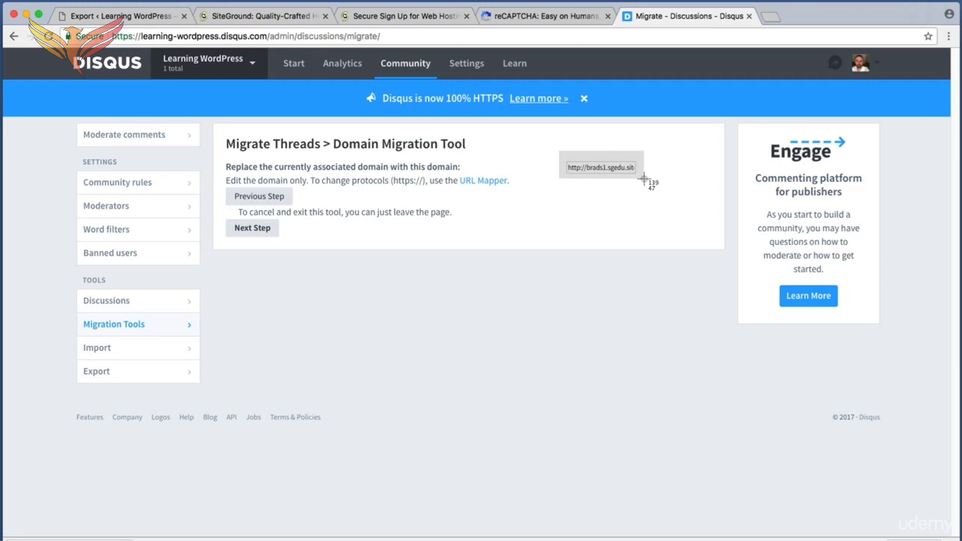
{"action": "left_click_drag", "start_coordinate": [643, 179], "coordinate": [643, 180]}
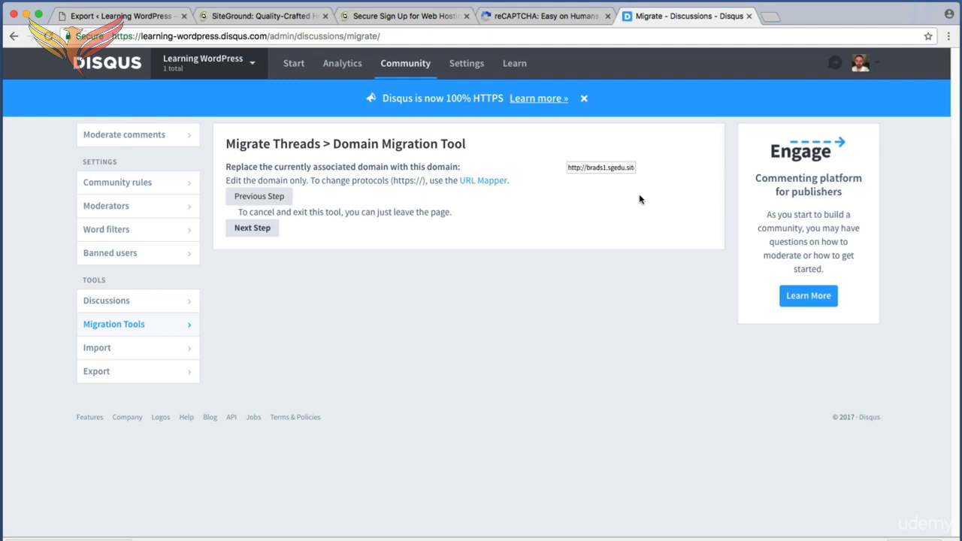
{"action": "key", "text": "BackSpace"}
{"action": "type", "text": "2"}
{"action": "left_click", "coordinate": [272, 228]}
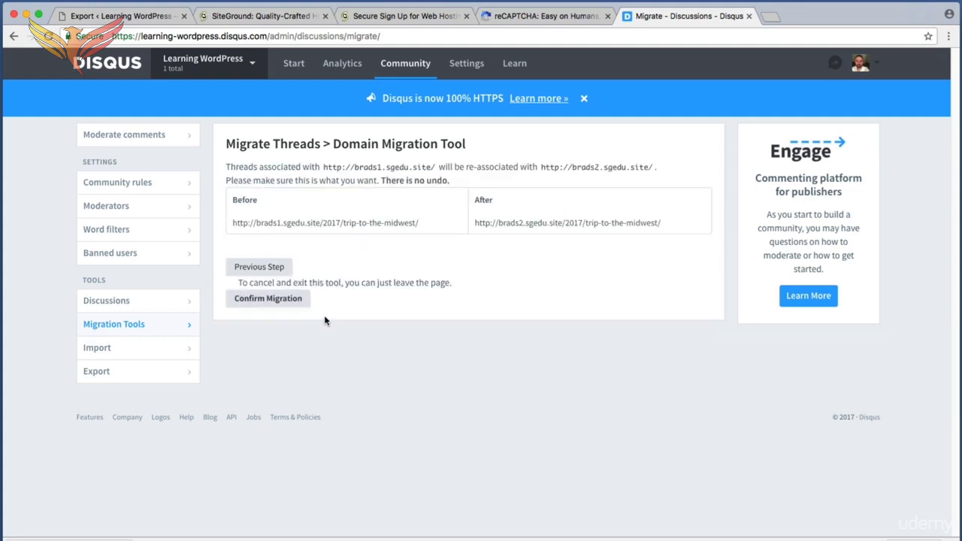
{"action": "left_click", "coordinate": [293, 299]}
{"action": "key", "text": "super+shift+4"}
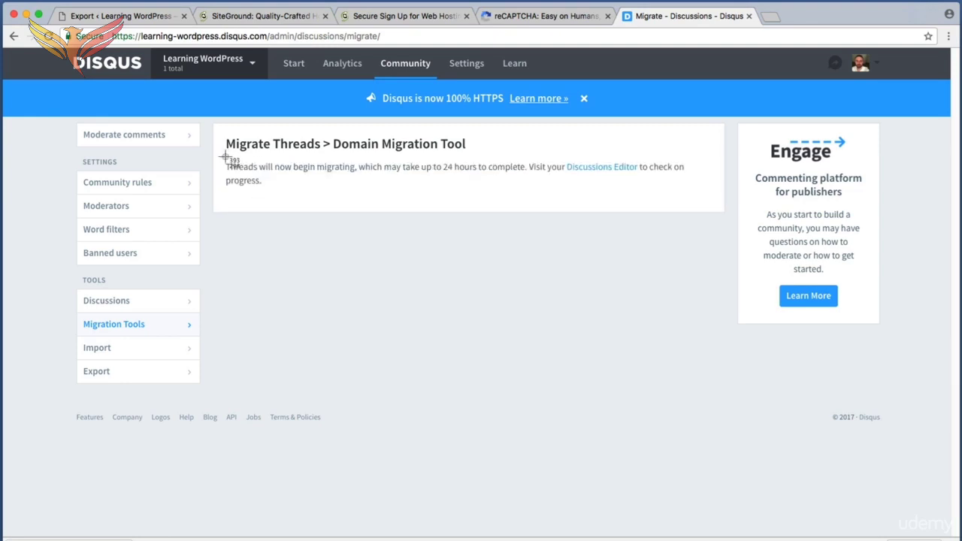
{"action": "left_click_drag", "start_coordinate": [225, 158], "coordinate": [508, 179]}
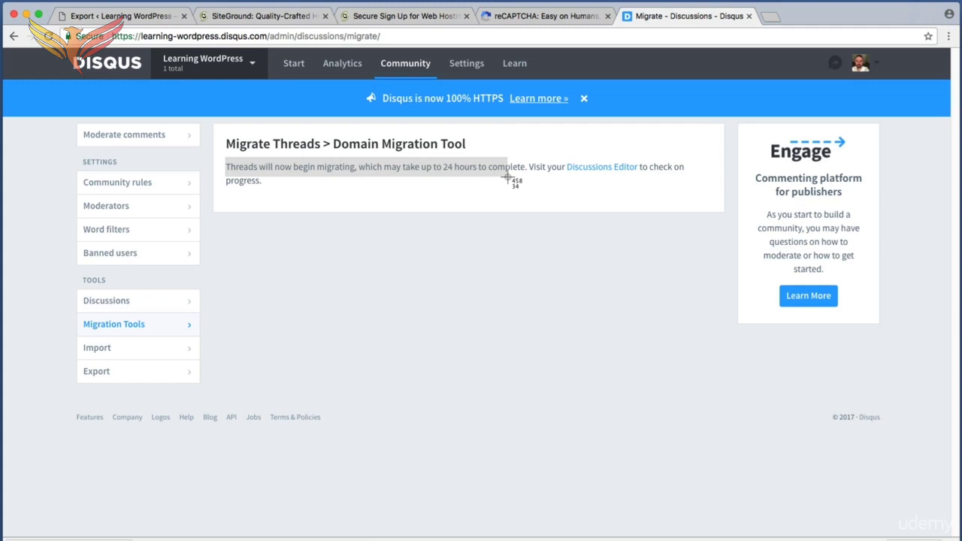
{"action": "left_click_drag", "start_coordinate": [508, 178], "coordinate": [509, 179]}
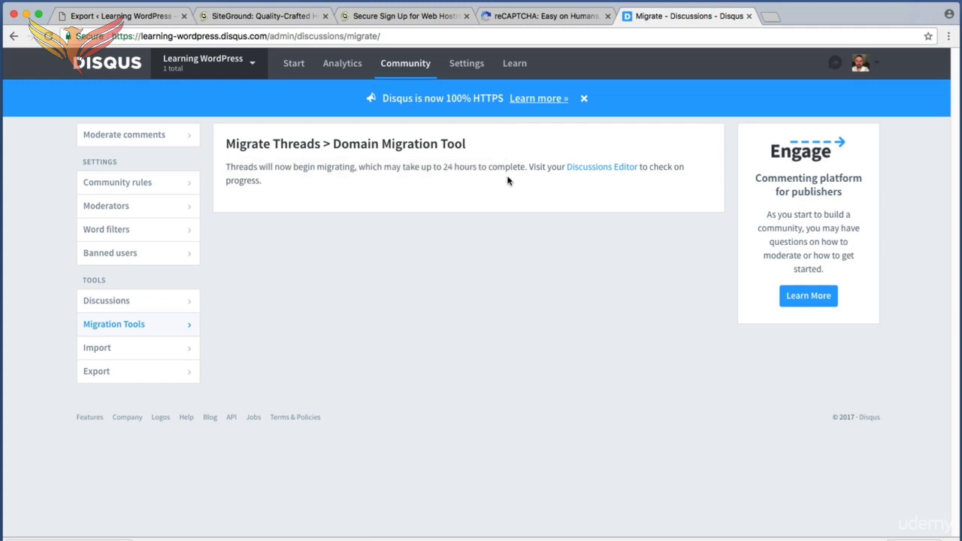
Step: Switch to the migrated site in Firefox and open the Trip to the Midwest post from the Travel category
{"action": "key", "text": "super+Tab"}
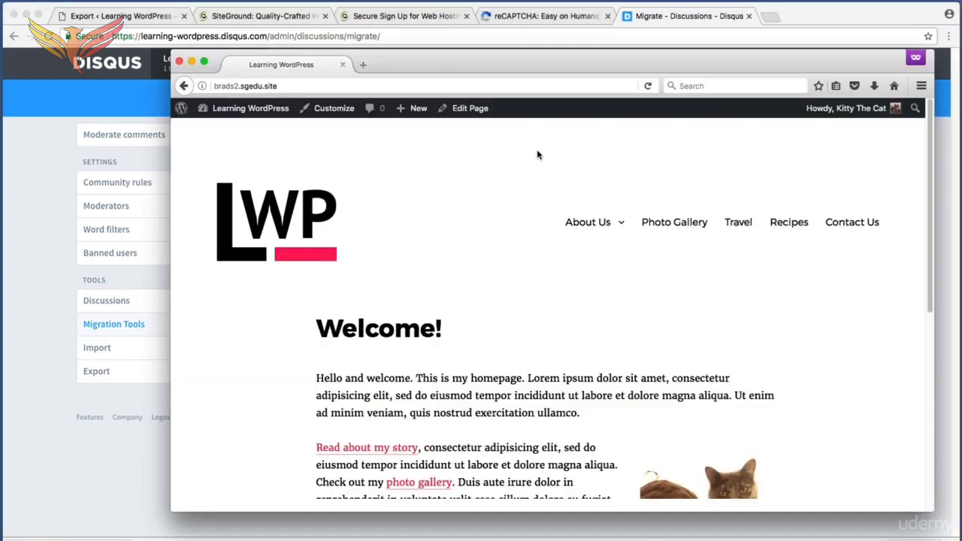
{"action": "key", "text": "super+shift+4"}
{"action": "left_click_drag", "start_coordinate": [719, 200], "coordinate": [756, 253]}
{"action": "left_click", "coordinate": [741, 223]}
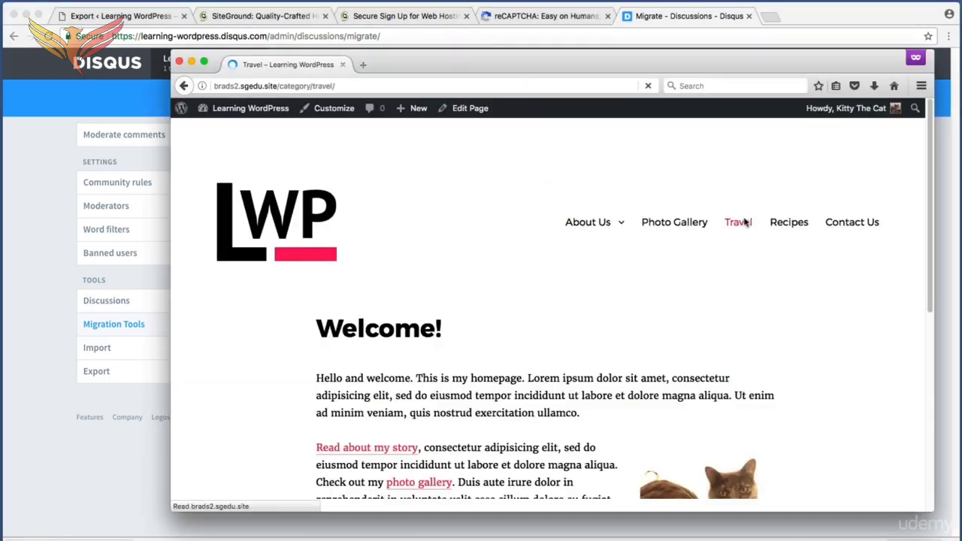
{"action": "scroll", "coordinate": [413, 278], "scroll_direction": "down", "scroll_amount": 1}
{"action": "key", "text": "super+shift+4"}
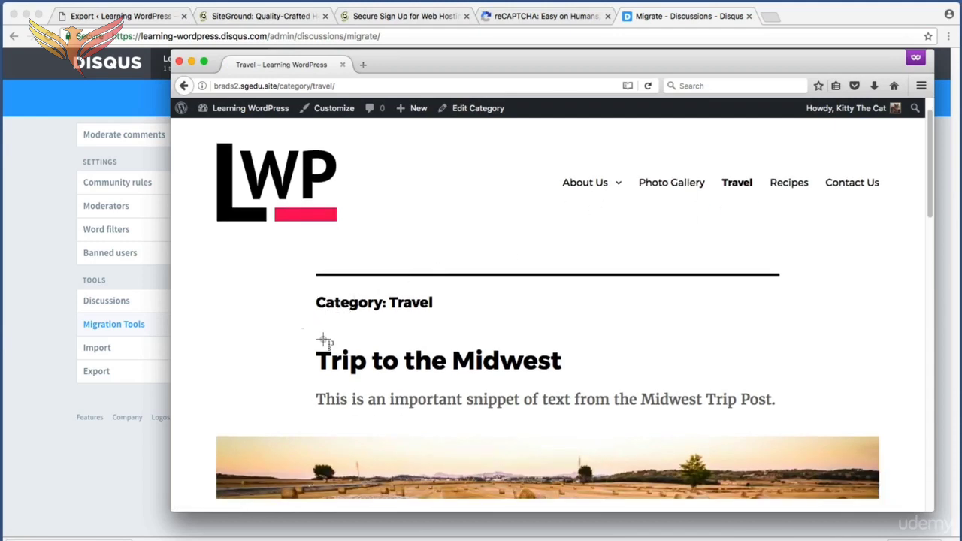
{"action": "left_click_drag", "start_coordinate": [301, 328], "coordinate": [612, 385]}
{"action": "left_click", "coordinate": [511, 361]}
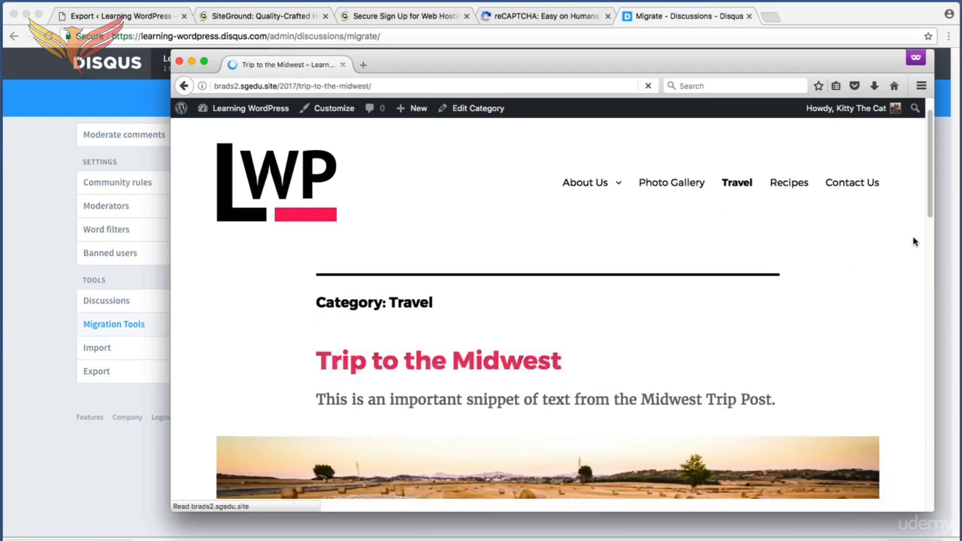
Step: Examine the Disqus comments below the Trip to the Midwest post and check the domain in the page's web address
{"action": "scroll", "coordinate": [908, 218], "scroll_direction": "down", "scroll_amount": 10}
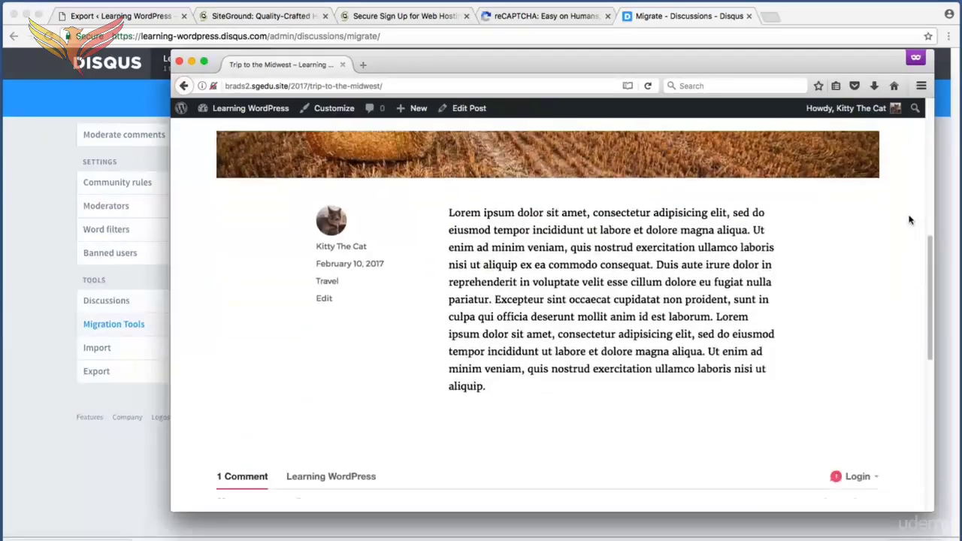
{"action": "key", "text": "super+shift+4"}
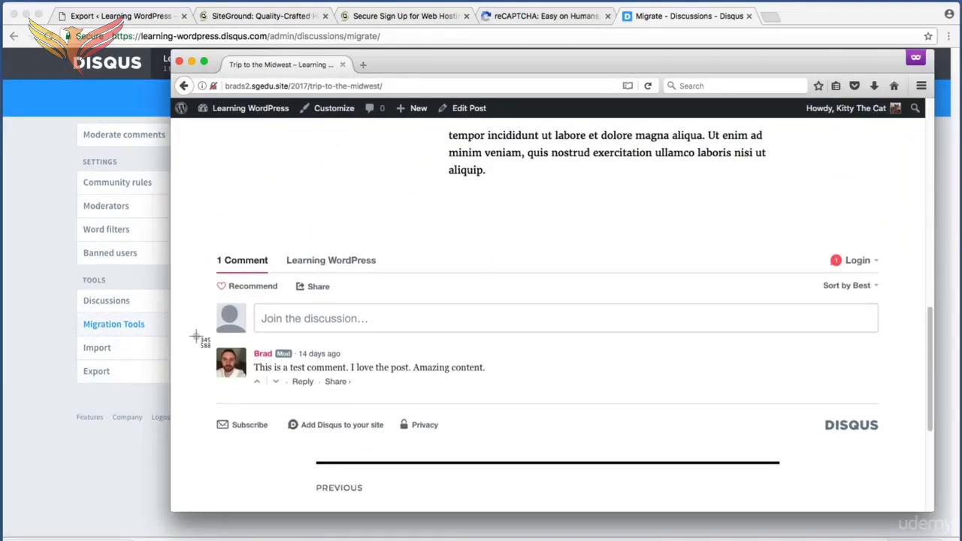
{"action": "left_click_drag", "start_coordinate": [197, 338], "coordinate": [509, 391]}
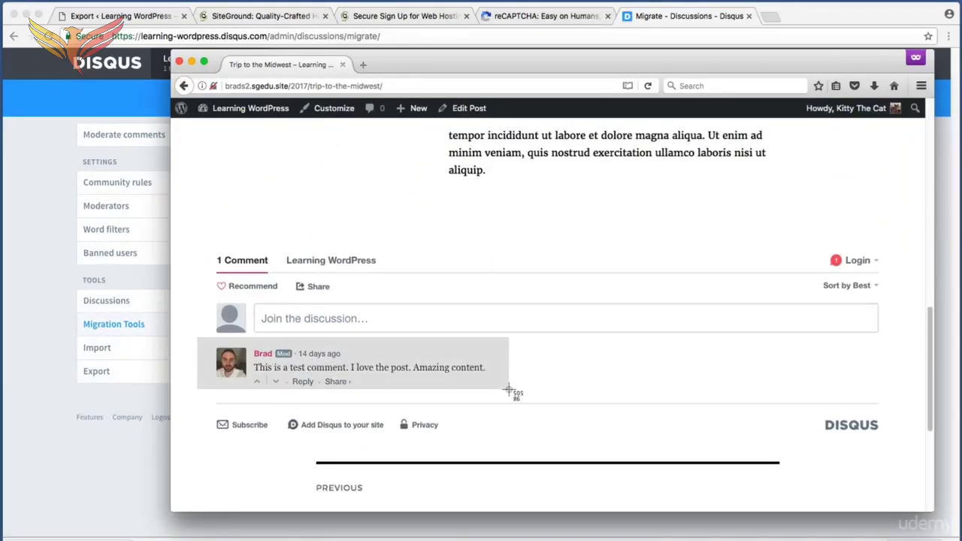
{"action": "left_click_drag", "start_coordinate": [509, 390], "coordinate": [509, 392]}
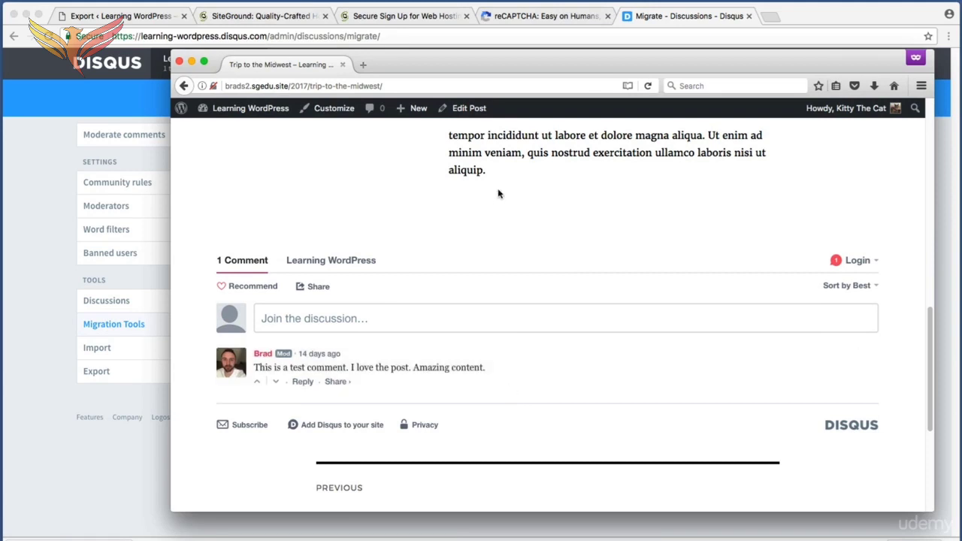
{"action": "left_click", "coordinate": [494, 86]}
{"action": "left_click", "coordinate": [515, 200]}
{"action": "left_click_drag", "start_coordinate": [286, 85], "coordinate": [225, 85]}
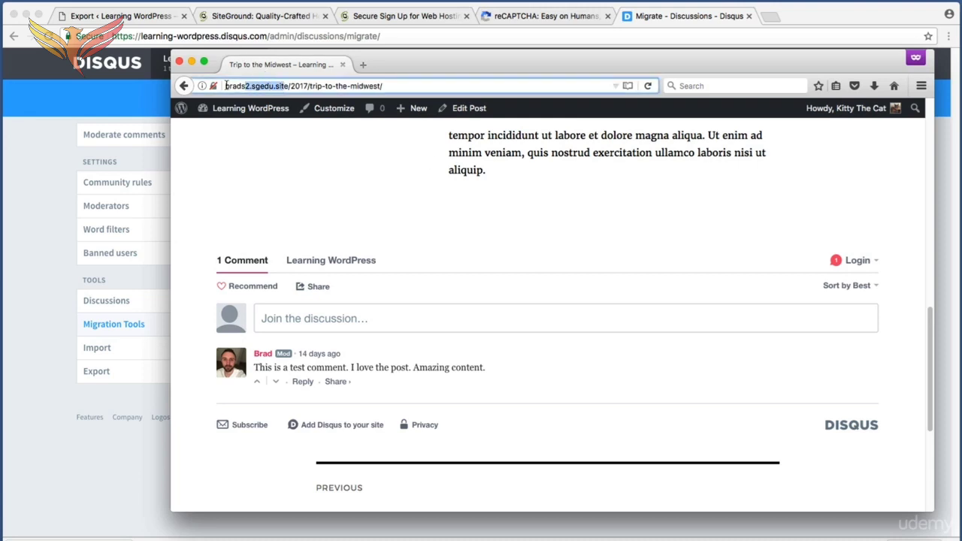
{"action": "left_click", "coordinate": [293, 187]}
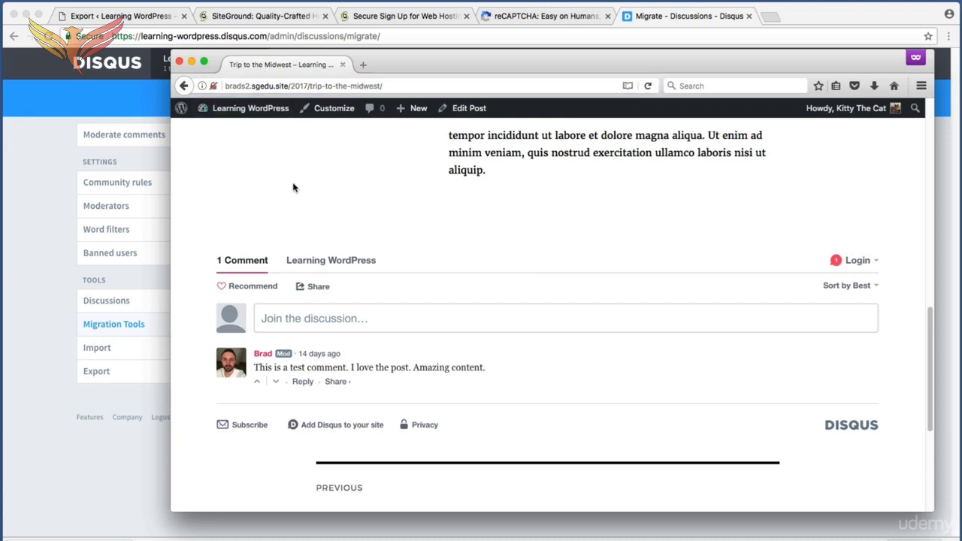